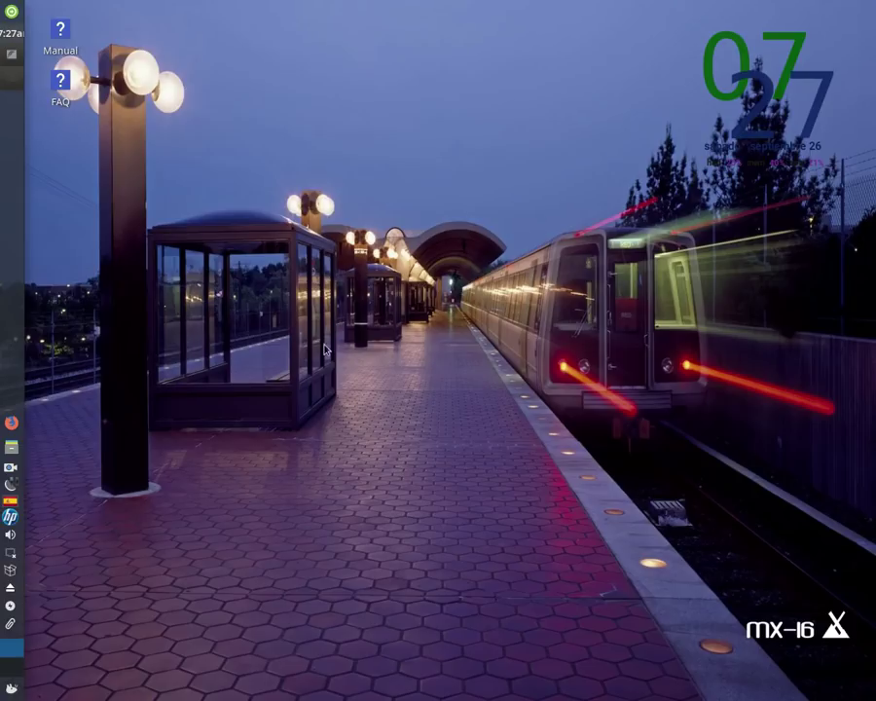
# - Open the Subsonus "Grandes Razones, Fuertes Acciones" .m4a file from its Música subfolder in Audacity
pyautogui.click(3, 84)
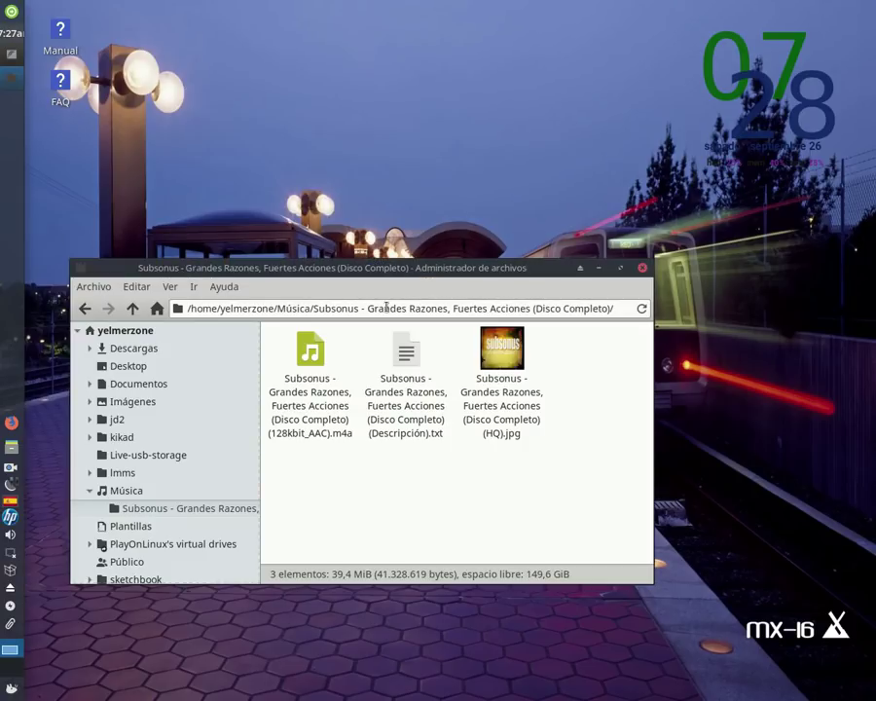
pyautogui.moveTo(383, 280); pyautogui.dragTo(393, 221)
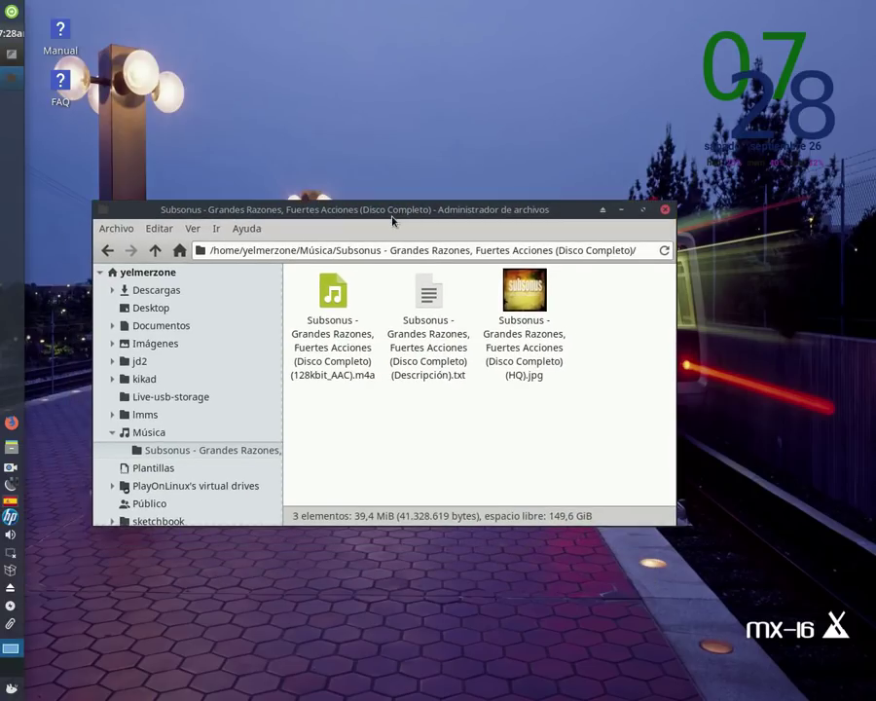
pyautogui.click(325, 309)
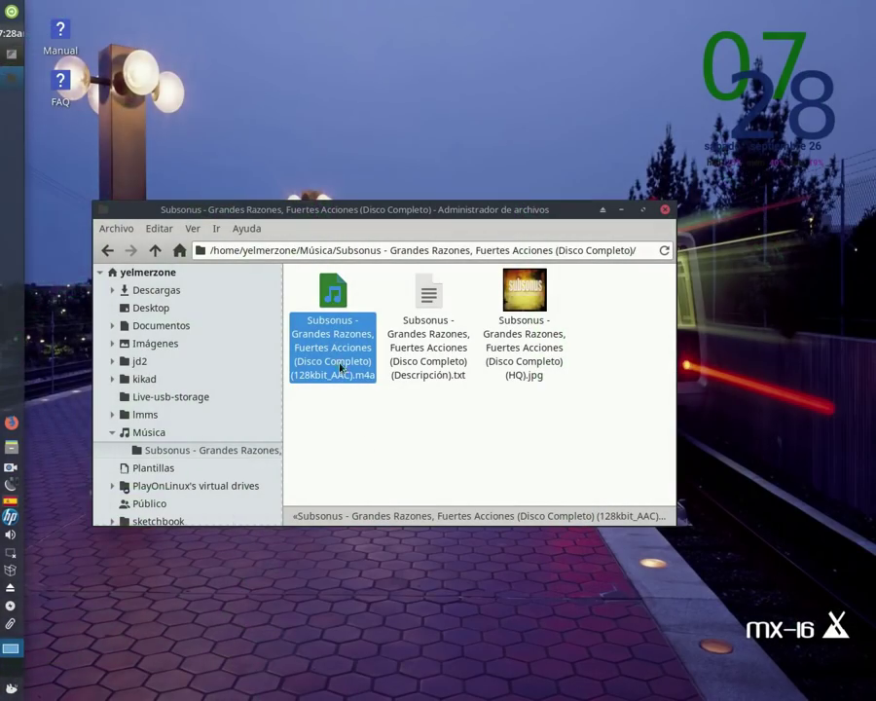
pyautogui.rightClick(337, 302)
pyautogui.moveTo(392, 344)
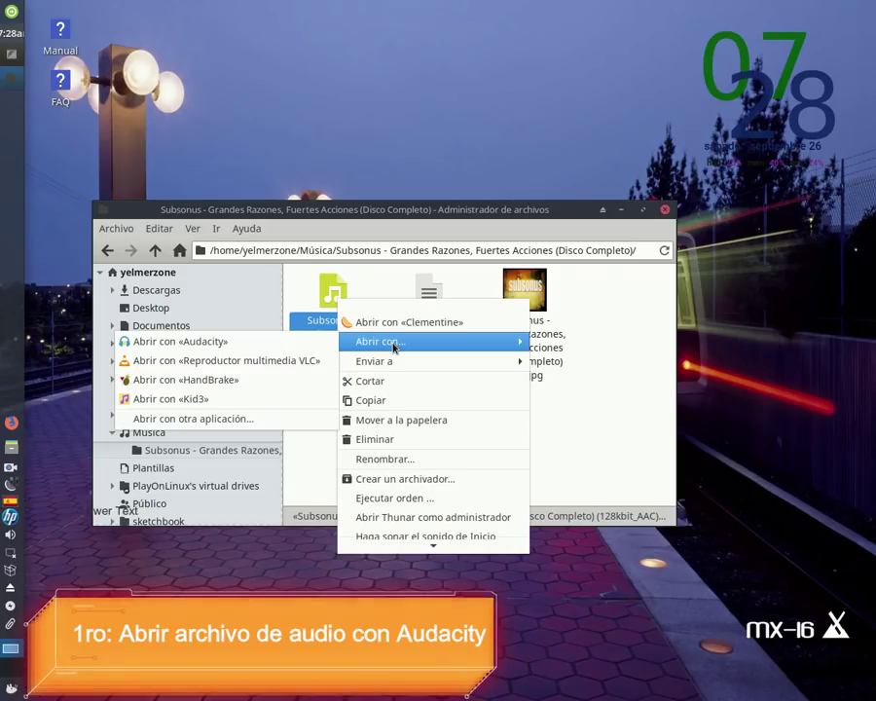
pyautogui.click(216, 341)
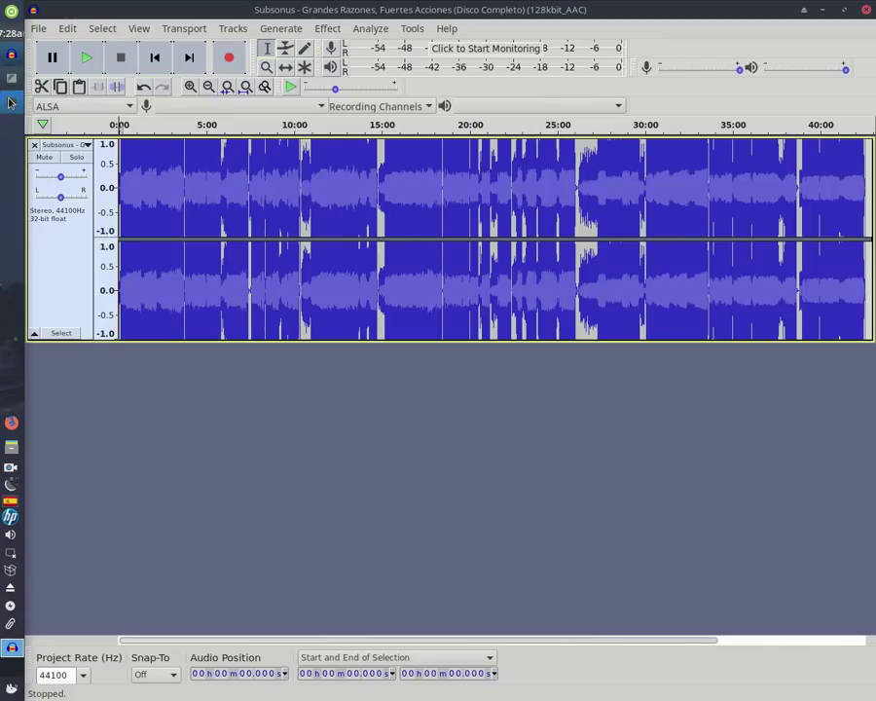
# - Open the album's (Descripción).txt file, review the song titles and start times, and put the file manager and text editor windows away
pyautogui.click(8, 82)
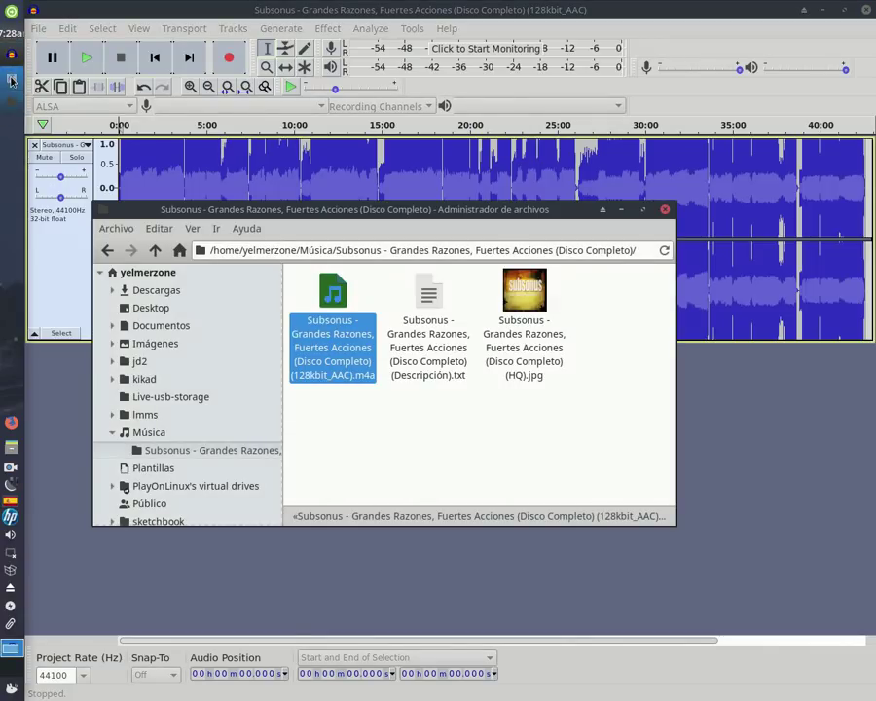
pyautogui.doubleClick(428, 292)
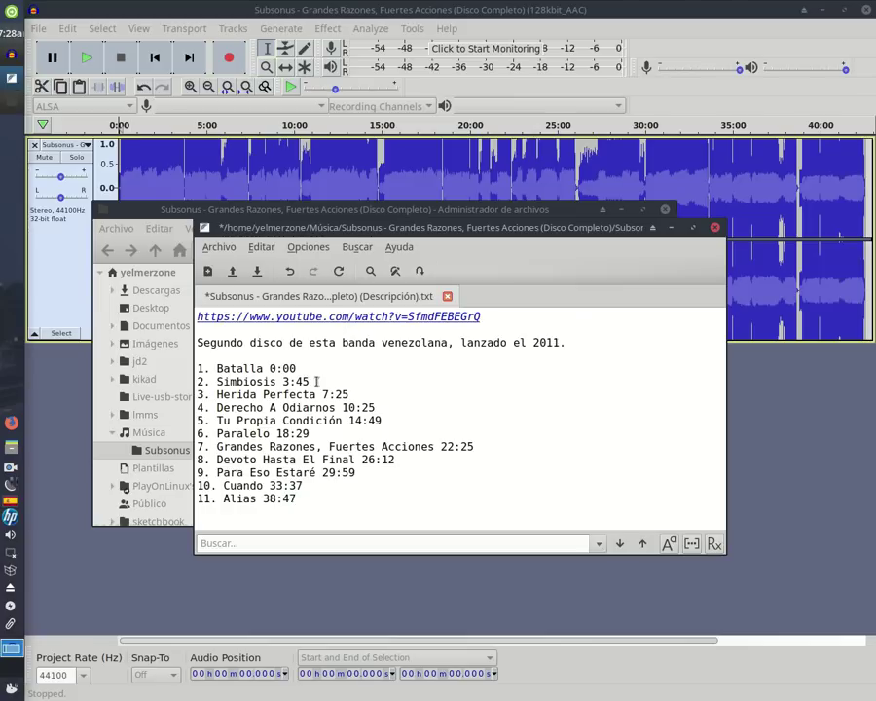
pyautogui.moveTo(266, 368); pyautogui.dragTo(366, 510)
pyautogui.click(366, 469)
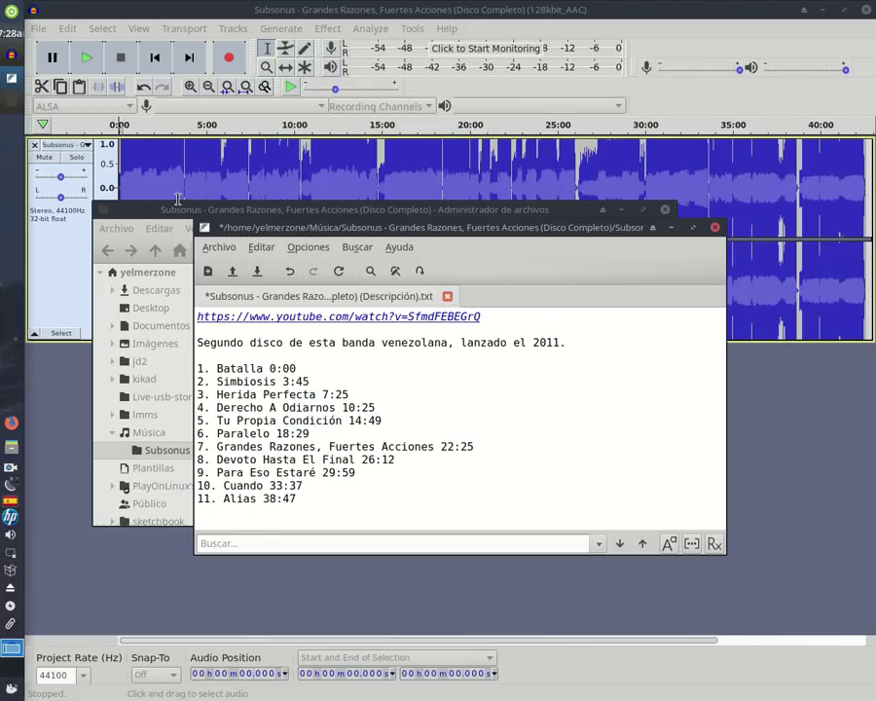
pyautogui.click(623, 209)
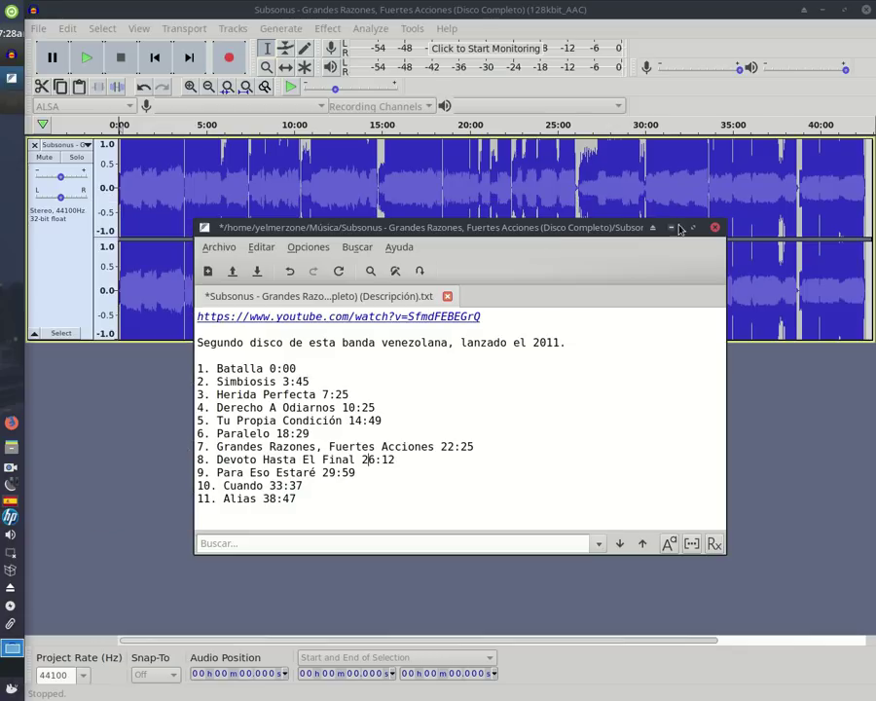
# - Open the label editor for the imported audio and select the first label's empty name cell
pyautogui.click(68, 29)
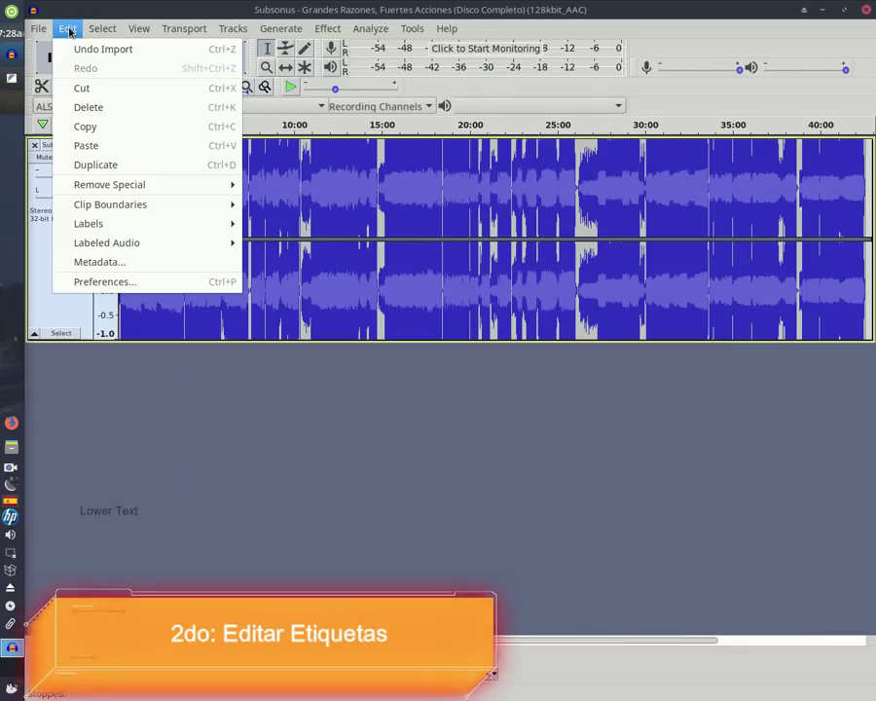
pyautogui.moveTo(95, 226)
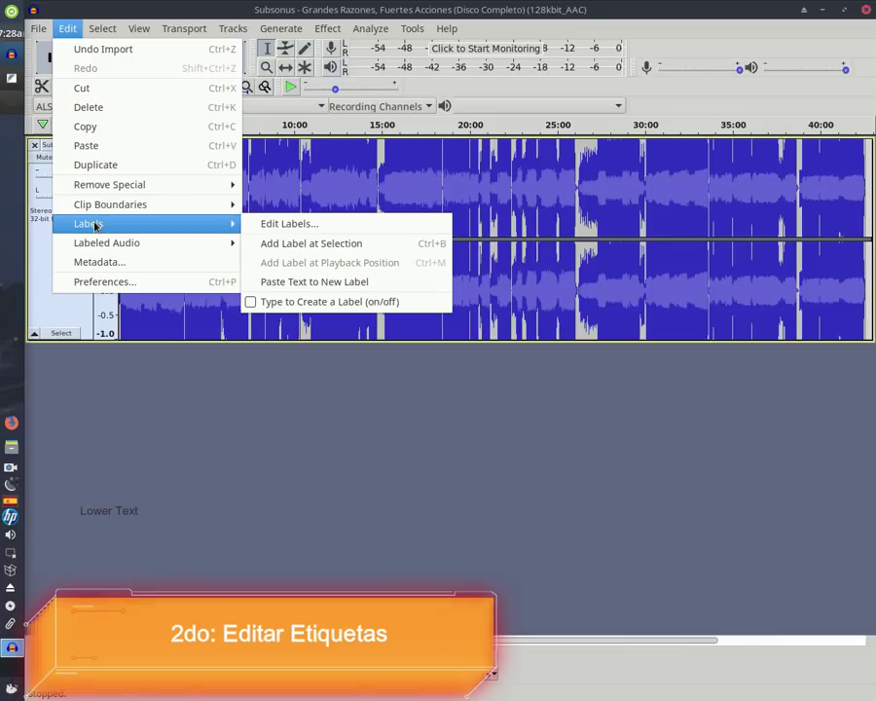
pyautogui.click(287, 226)
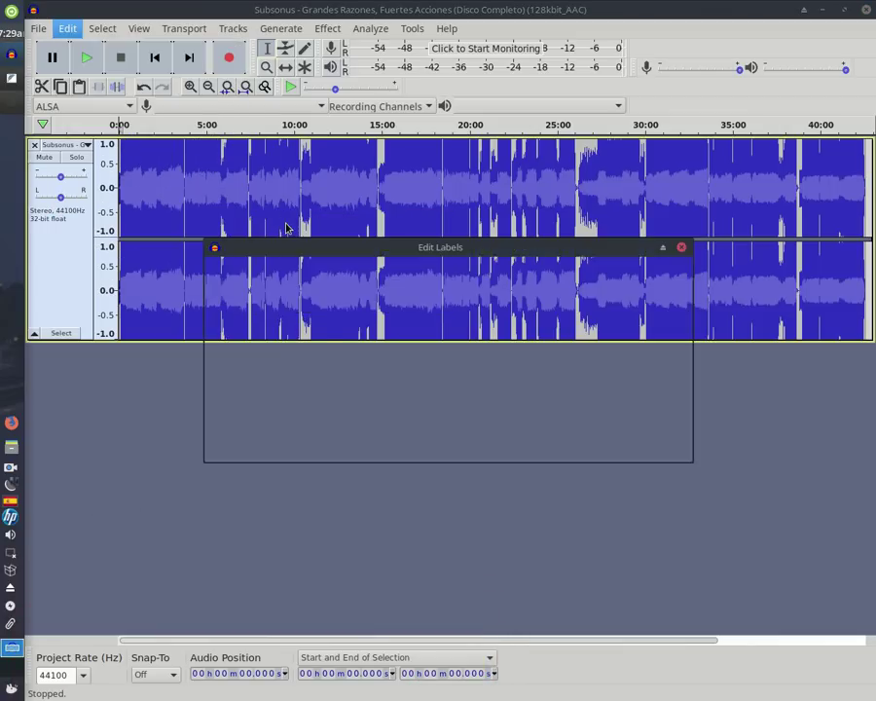
pyautogui.moveTo(343, 250); pyautogui.dragTo(265, 168)
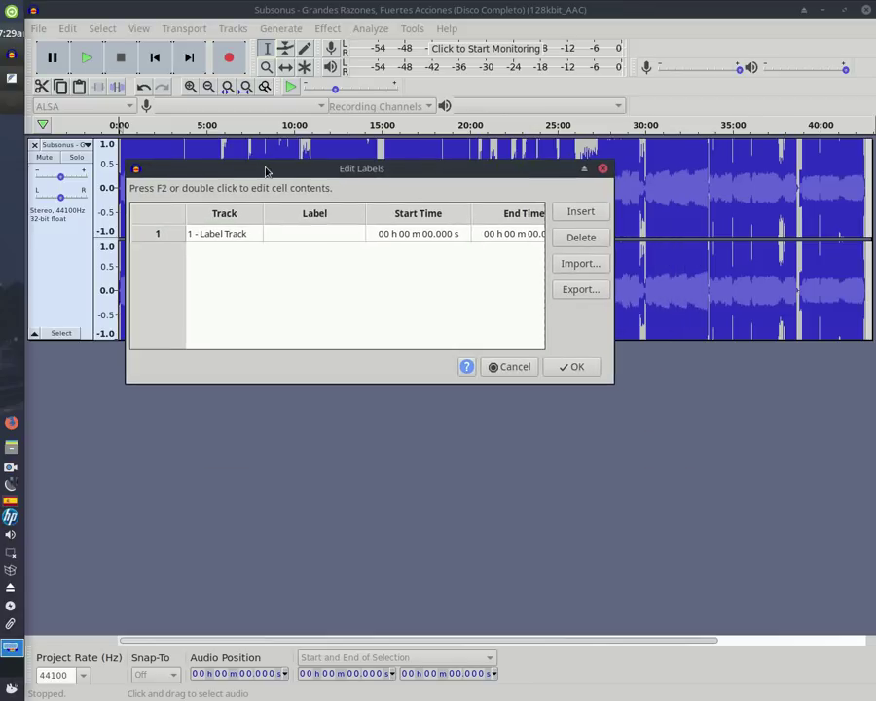
pyautogui.click(300, 239)
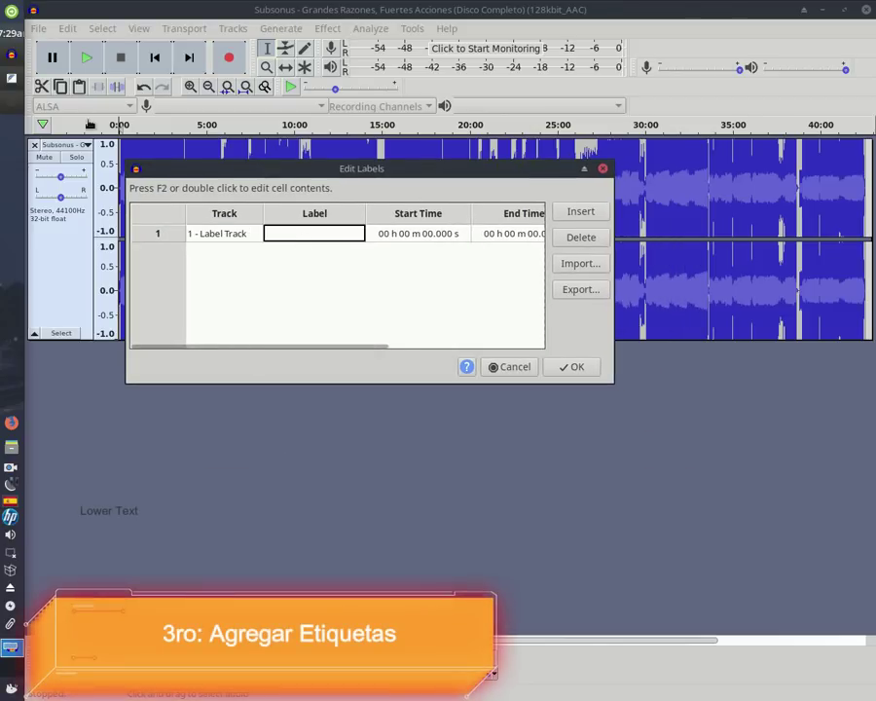
# - Copy the first song title from the description file and name the first label "01 - Batalla"
pyautogui.click(20, 80)
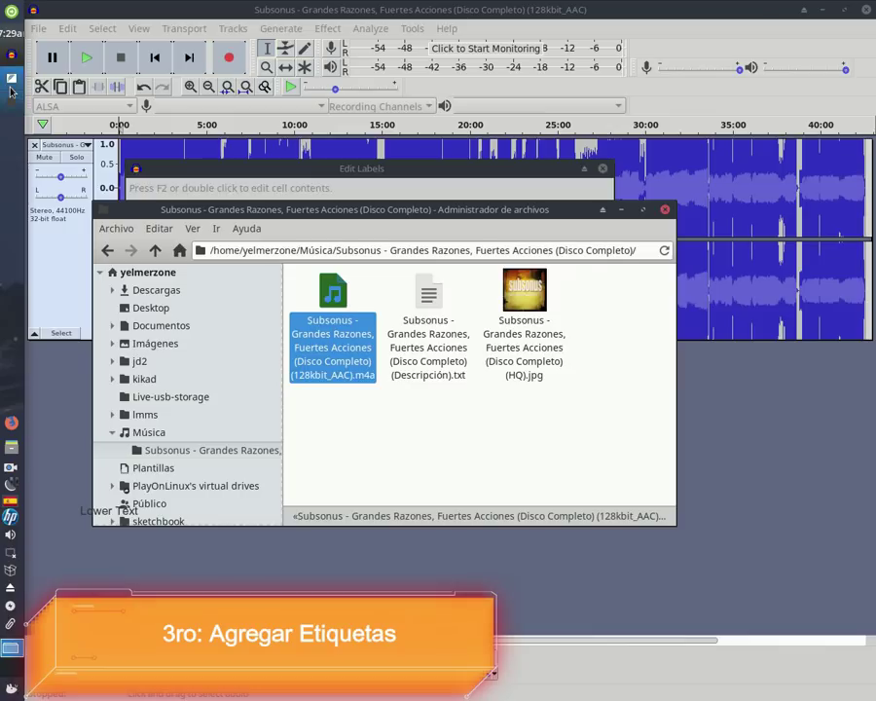
pyautogui.click(11, 79)
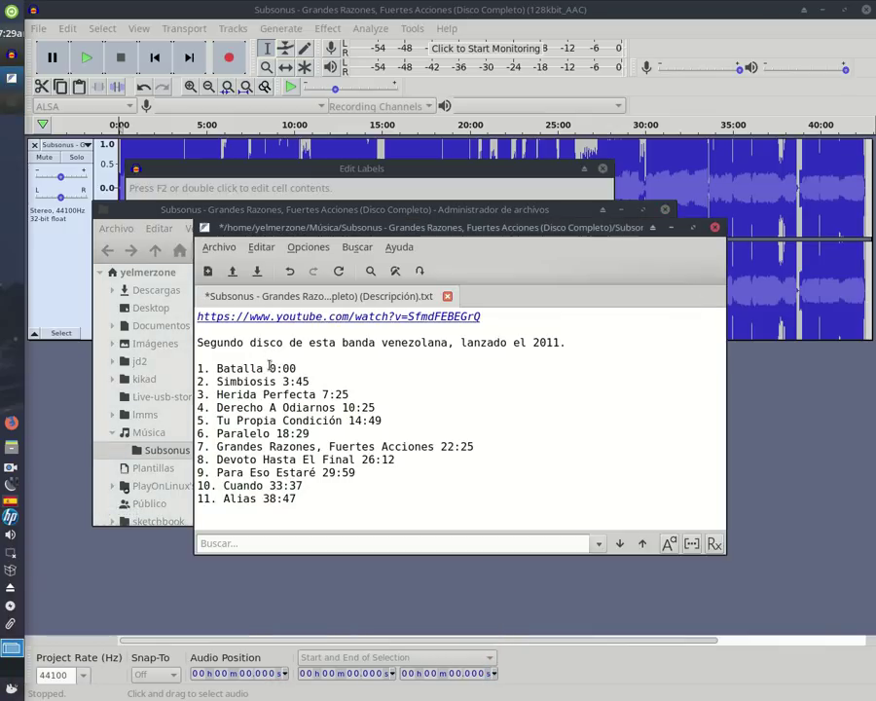
pyautogui.moveTo(269, 368); pyautogui.dragTo(183, 367)
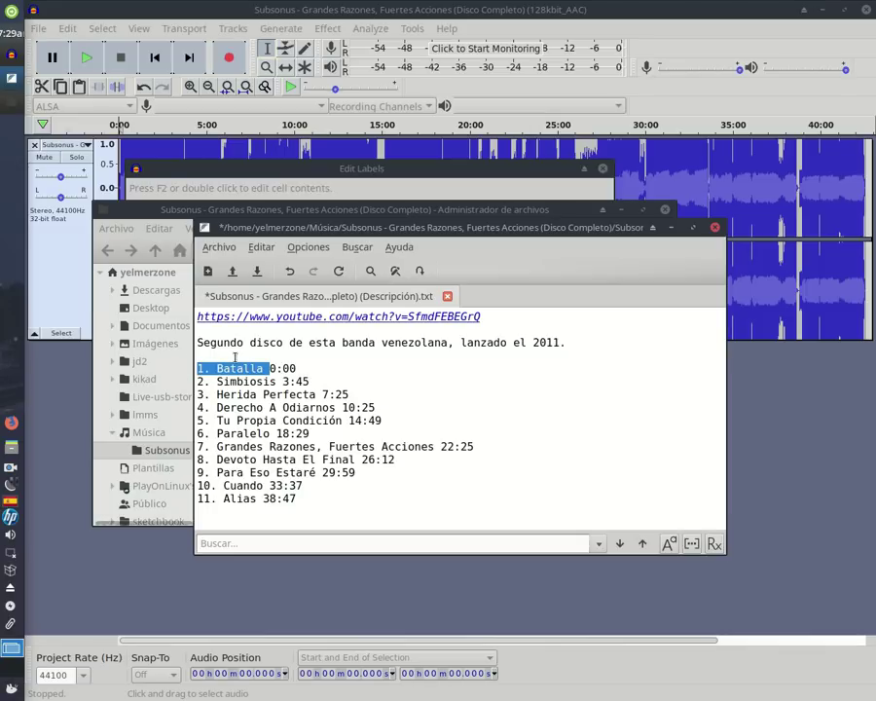
pyautogui.hotkey('alt', 'Tab')
pyautogui.click(323, 194)
pyautogui.doubleClick(305, 236)
pyautogui.press('BackSpace')
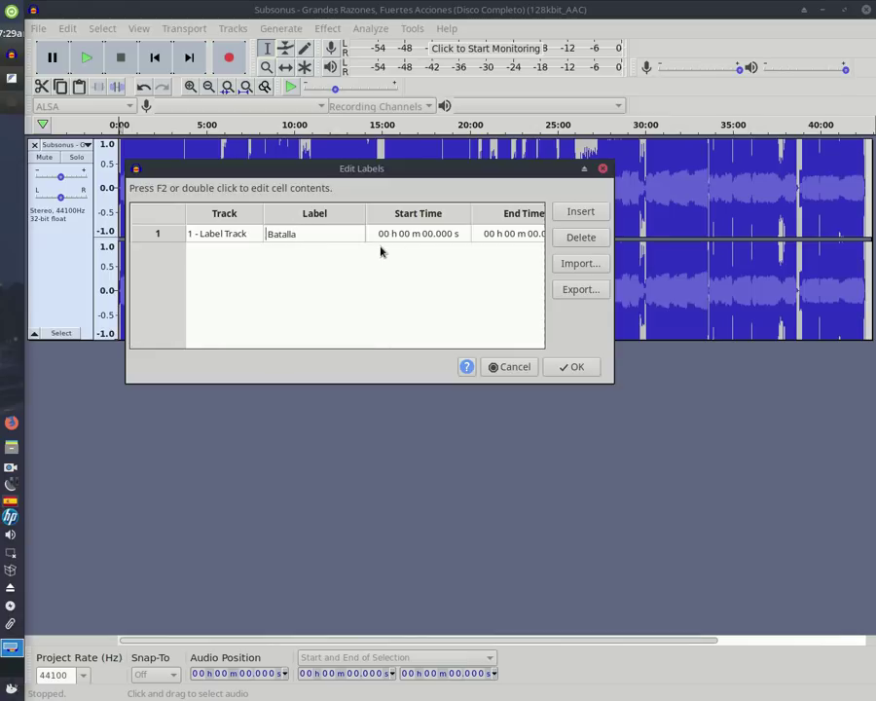
pyautogui.hotkey('alt', 'Tab')
pyautogui.click(419, 172)
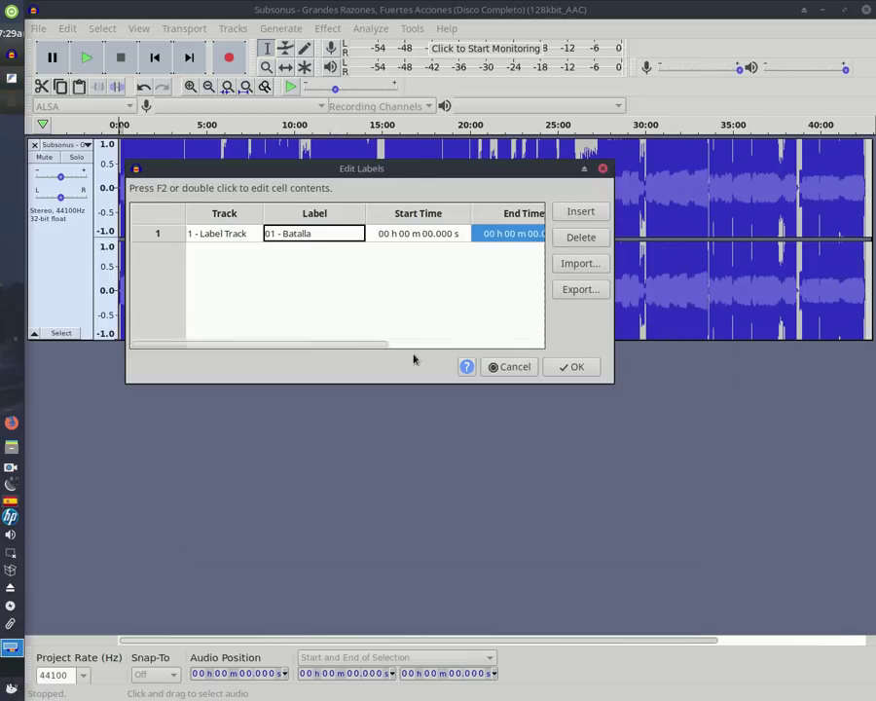
# - Set the end time of the "01 - Batalla" label to 00 h 03 m 45 s
pyautogui.moveTo(301, 344); pyautogui.dragTo(350, 343)
pyautogui.doubleClick(449, 239)
pyautogui.write('0003')
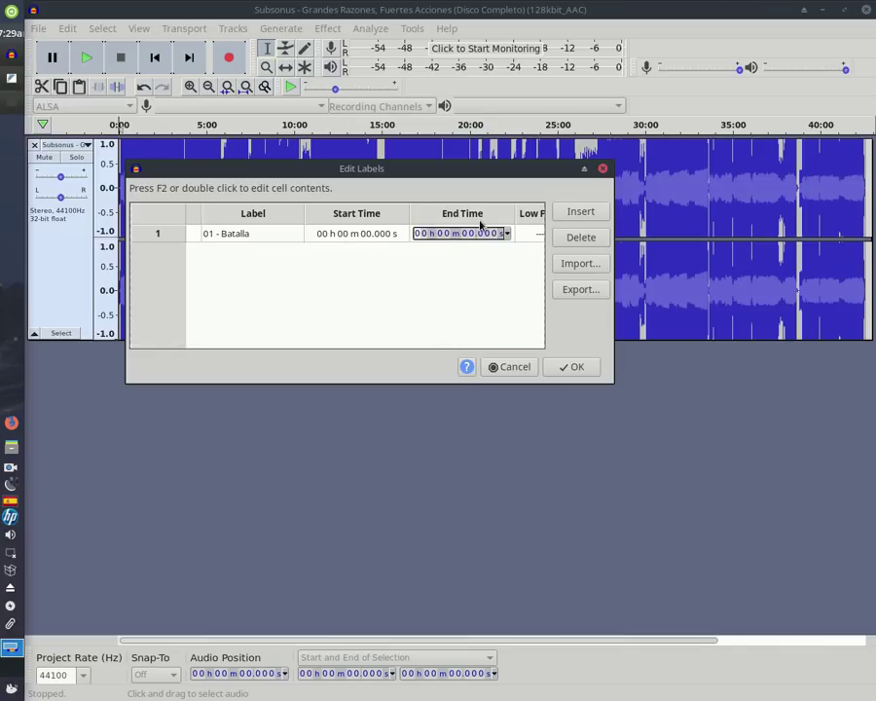
pyautogui.press('Return')
pyautogui.click(472, 237)
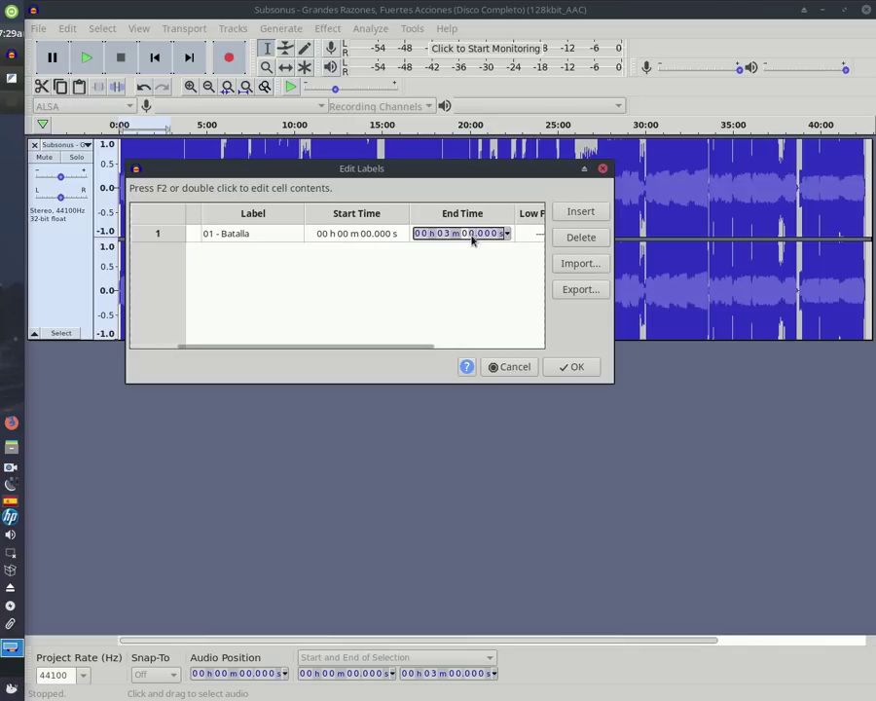
pyautogui.write('45')
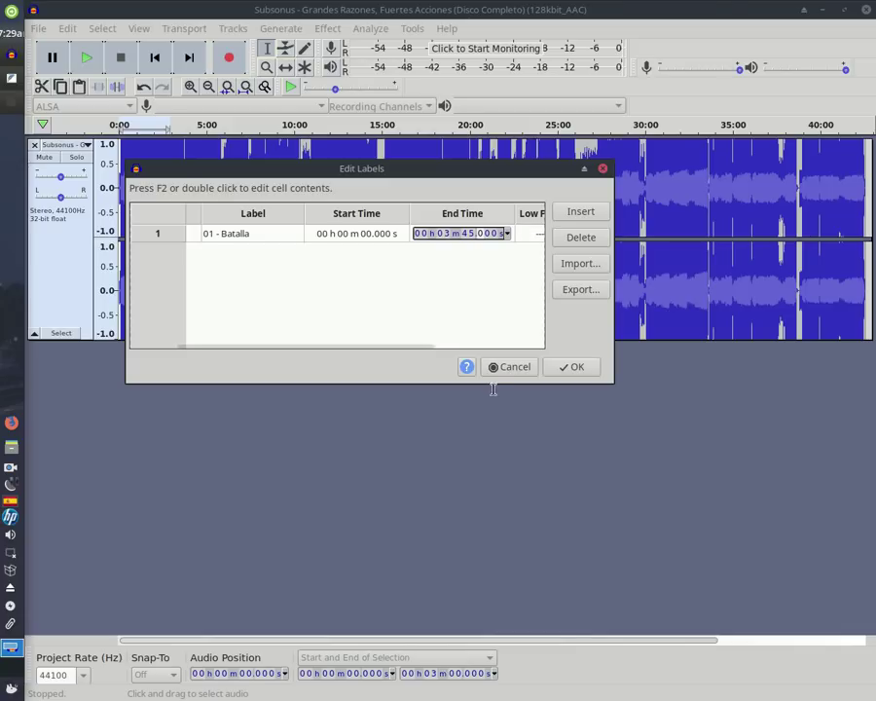
# - Insert a second label and name it "02 - Simbiosis", copying the song title from the description file
pyautogui.click(579, 216)
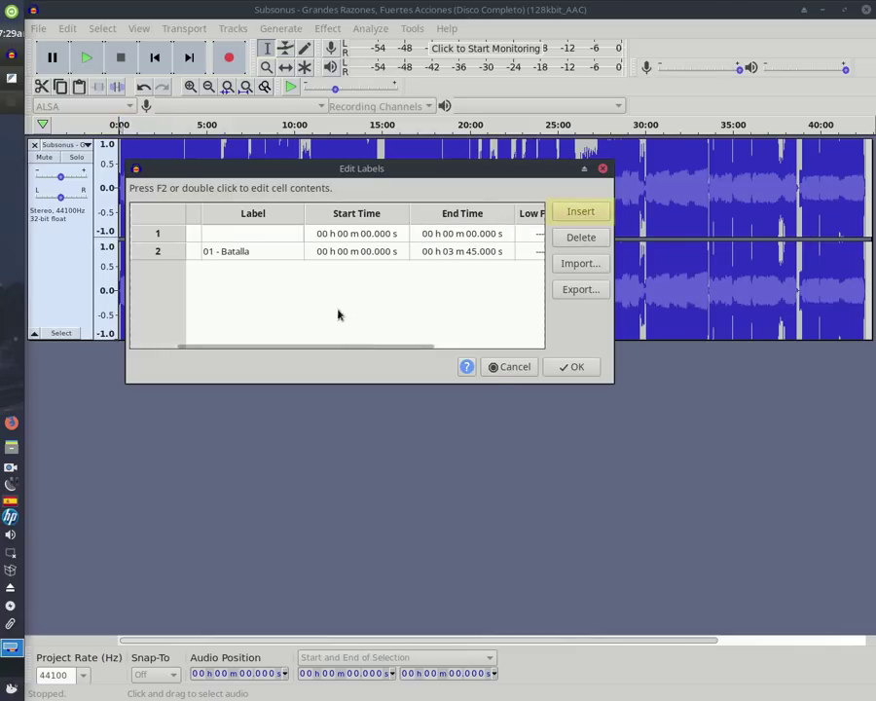
pyautogui.click(190, 239)
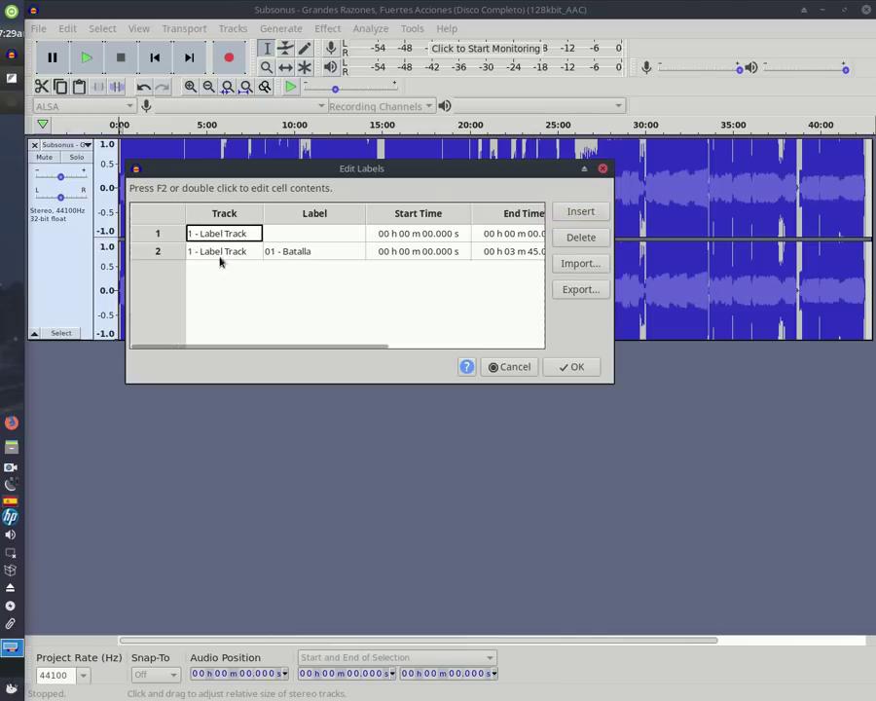
pyautogui.hotkey('alt', 'Tab')
pyautogui.rightClick(228, 383)
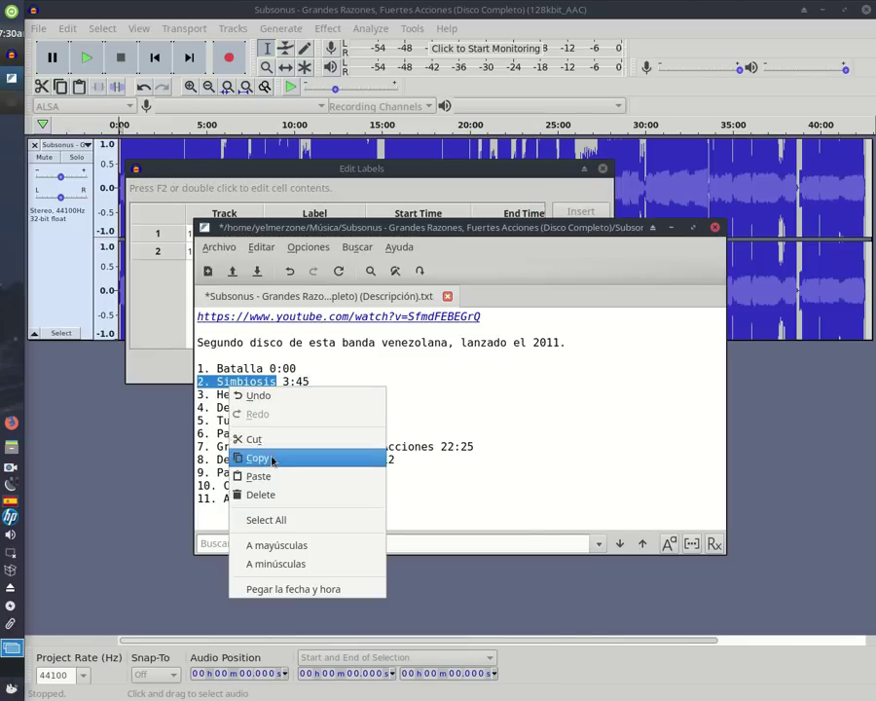
pyautogui.click(265, 457)
pyautogui.hotkey('alt', 'Tab')
pyautogui.click(301, 232)
pyautogui.press('Home')
pyautogui.press('Delete')
pyautogui.press('Delete')
pyautogui.press('Delete')
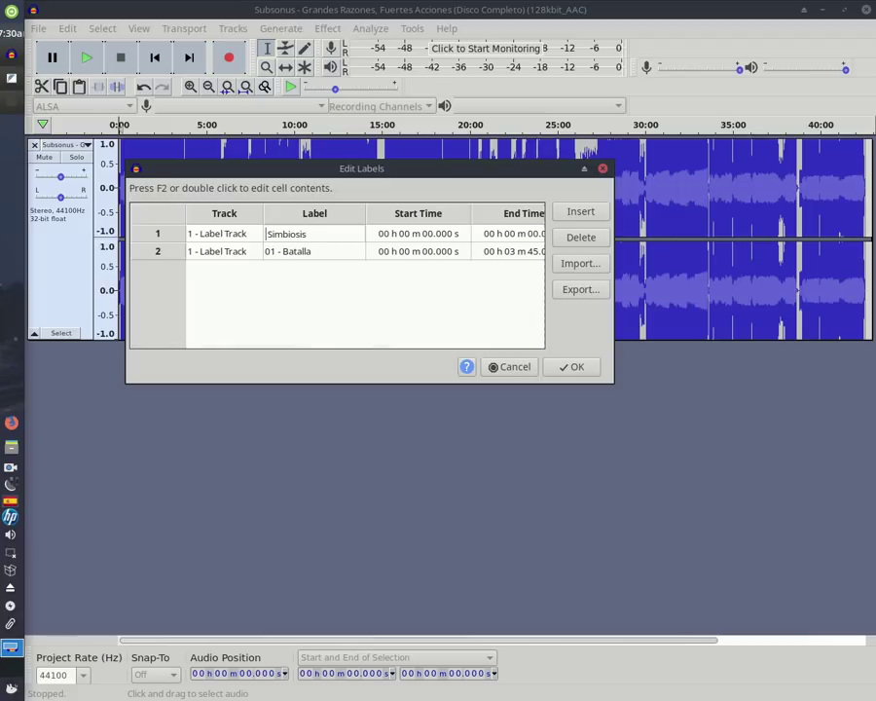
pyautogui.write('02 -')
# - Set the "02 - Simbiosis" label to start at 00 h 03 m 45 s and end at 00 h 07 m 25 s
pyautogui.click(417, 241)
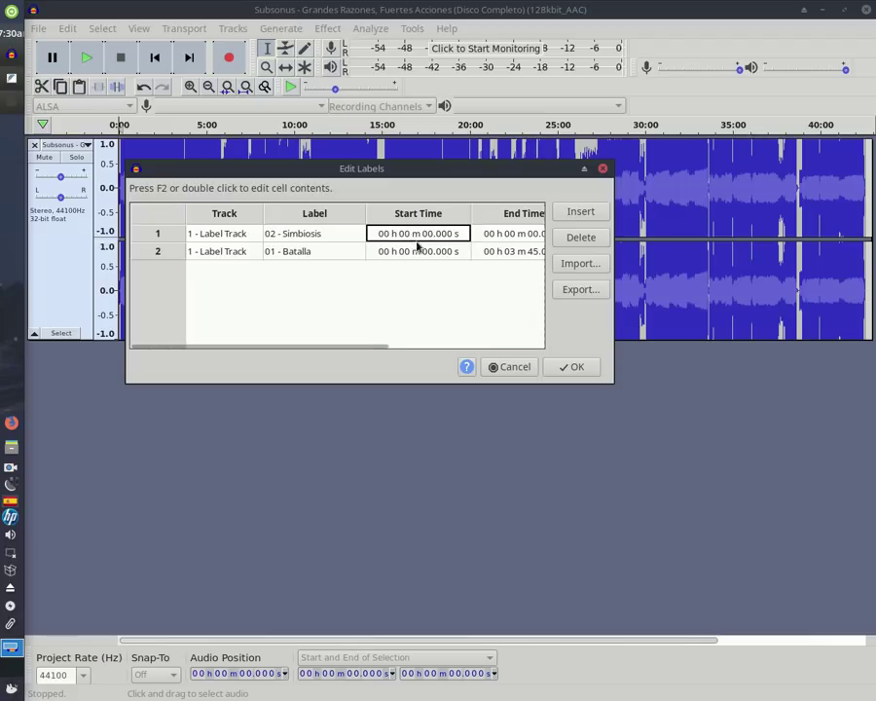
pyautogui.click(401, 240)
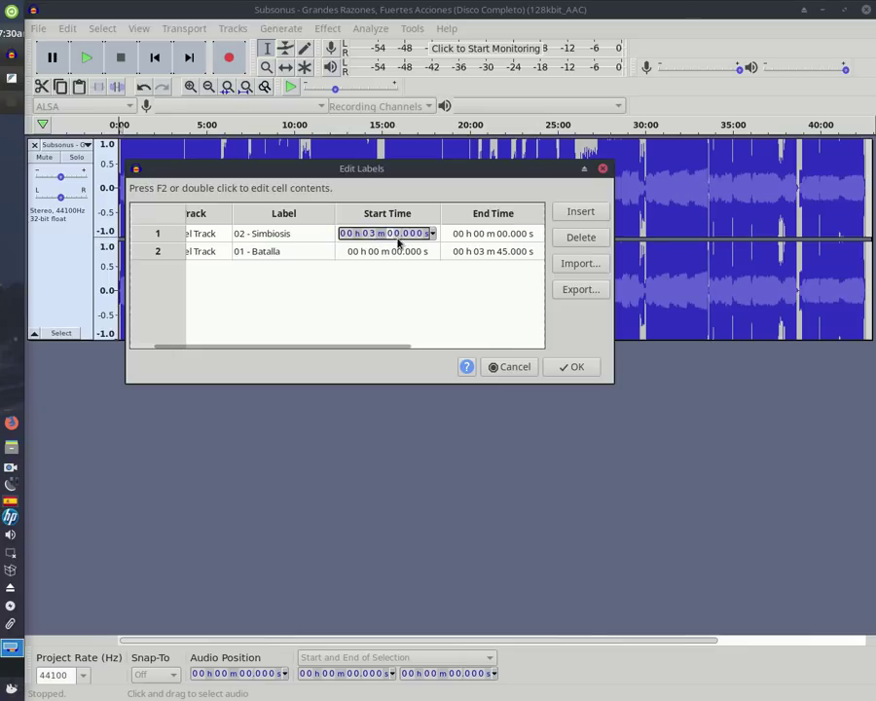
pyautogui.click(494, 235)
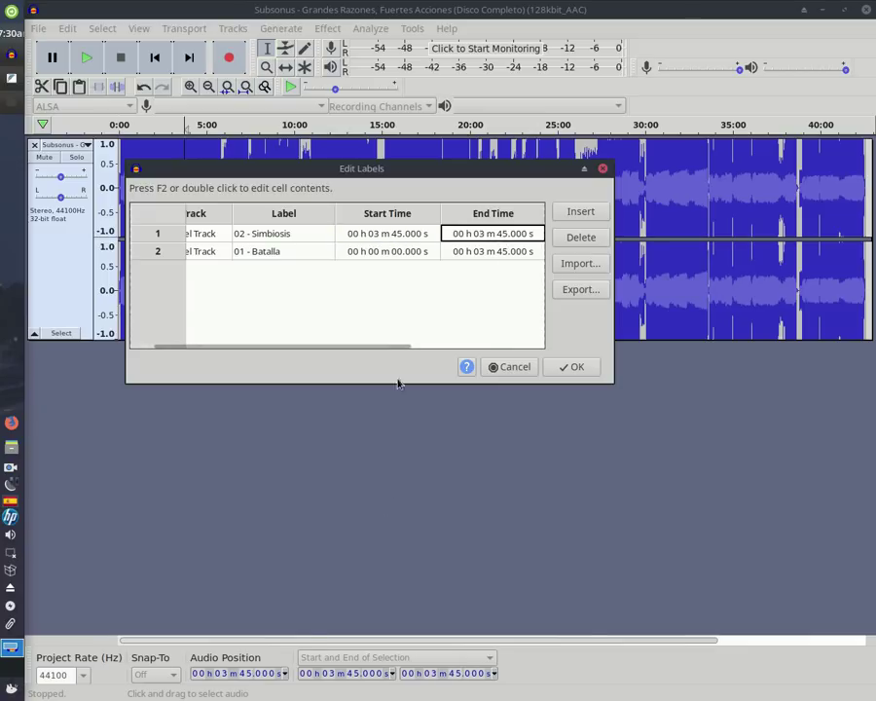
pyautogui.click(11, 80)
pyautogui.click(400, 166)
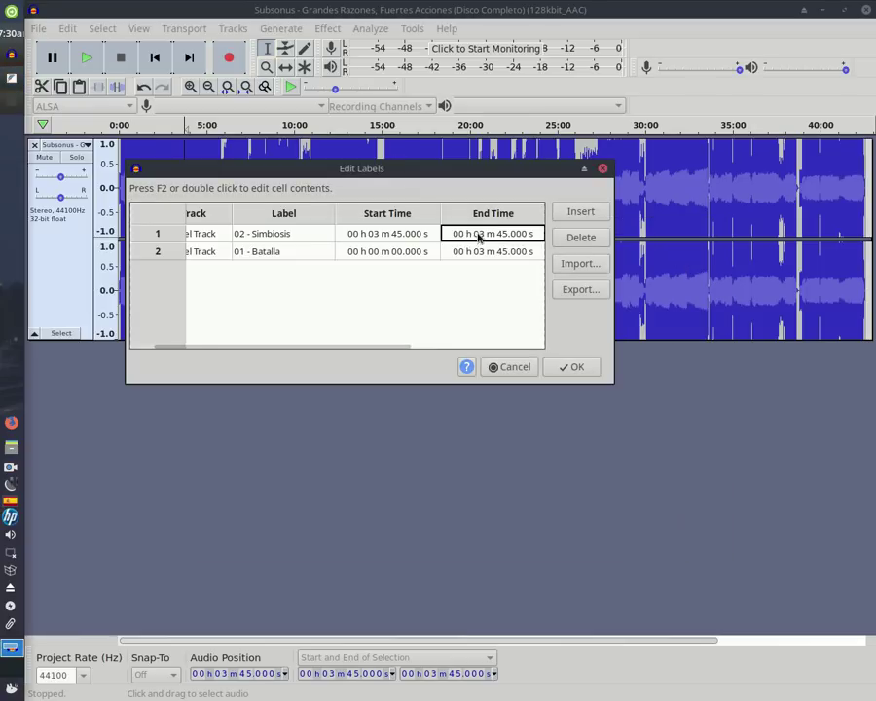
pyautogui.doubleClick(482, 238)
pyautogui.write('7 m ')
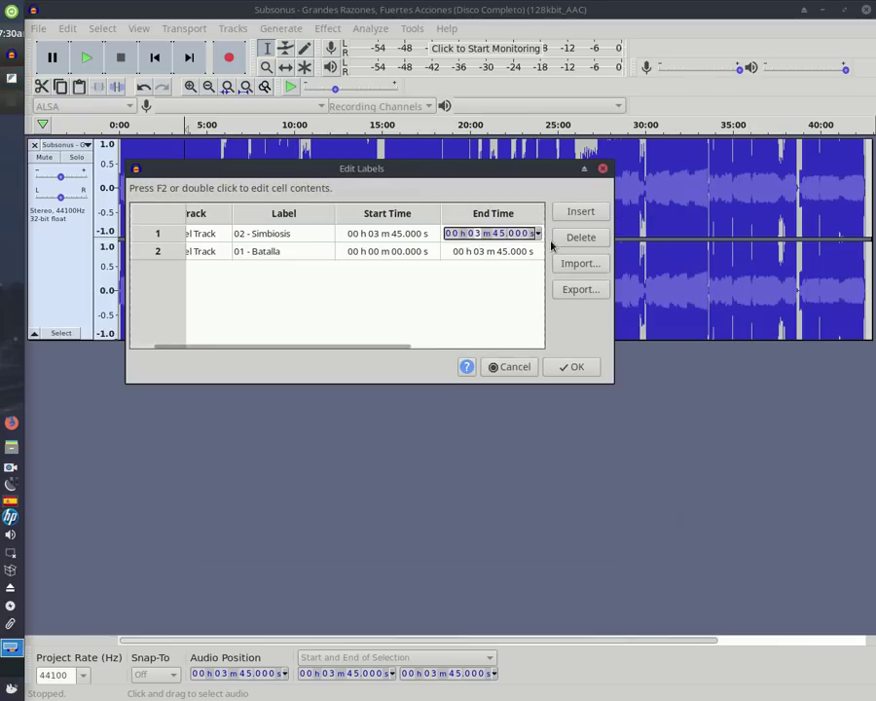
pyautogui.write('2')
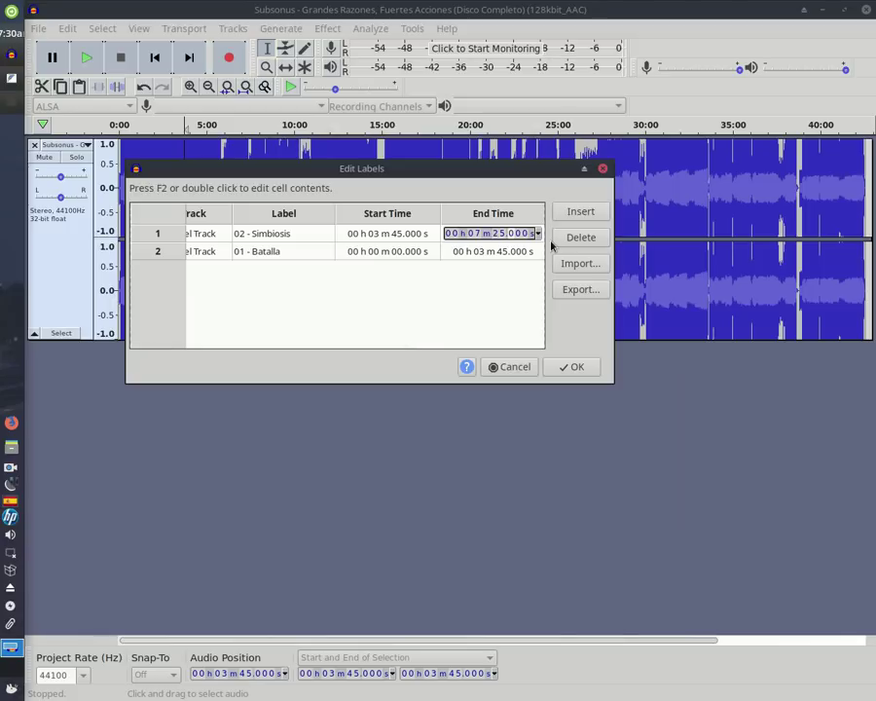
# - Insert a third label named "03 - Herida Perfecta", starting at 00 h 07 m 25 s and ending at 00 h 10 m 25 s
pyautogui.click(578, 212)
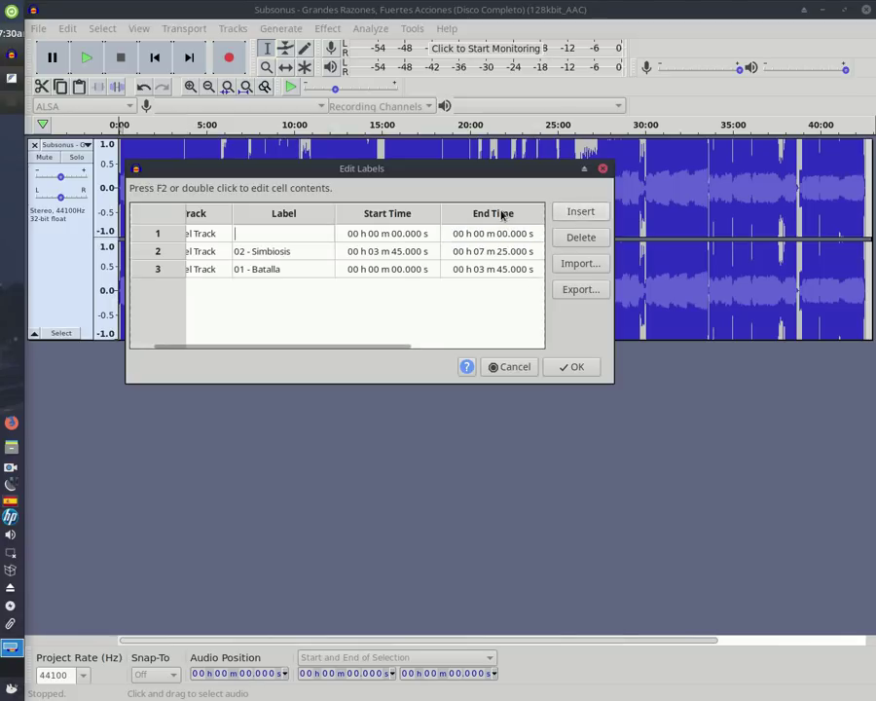
pyautogui.hotkey('alt', 'Tab')
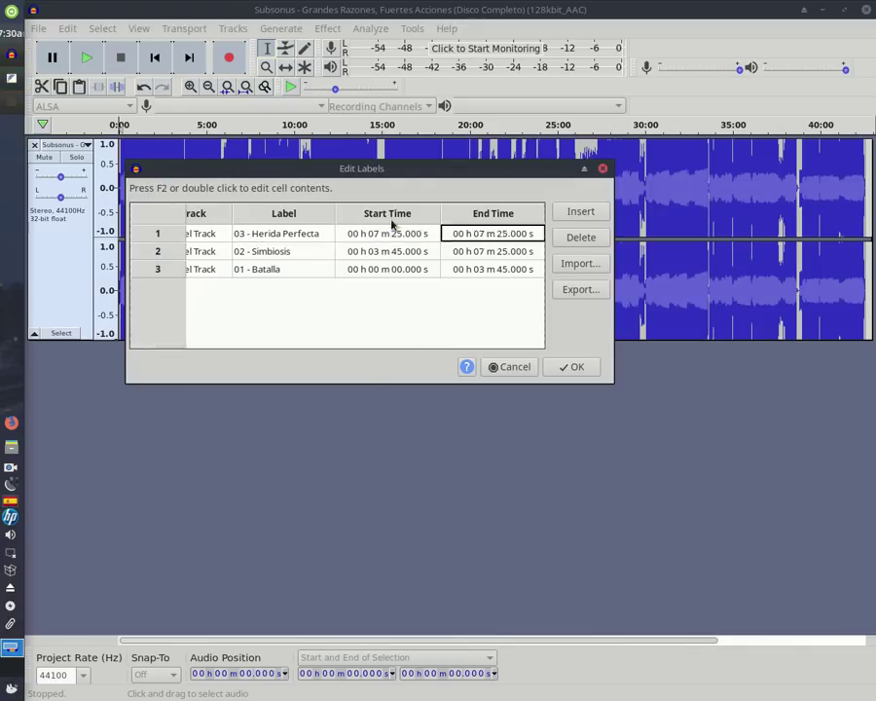
pyautogui.write('10')
# - Insert a fourth label named "04 - Derecho A Odiarnos", starting at 00 h 10 m 25 s and ending at 00 h 14 m 49 s
pyautogui.hotkey('alt', 'Tab')
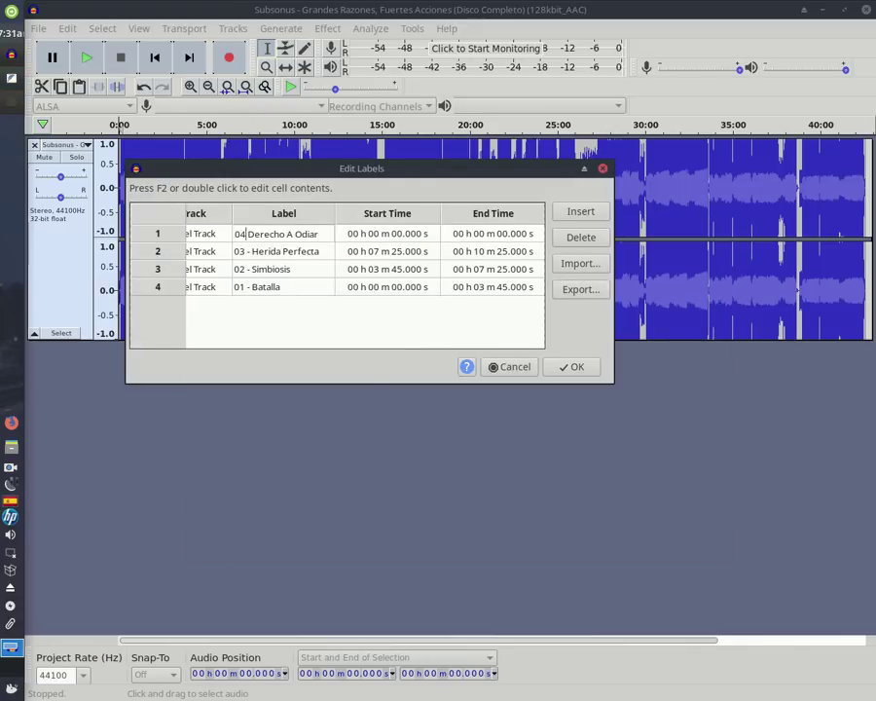
pyautogui.hotkey('alt', 'Tab')
pyautogui.hotkey('alt', 'Tab')
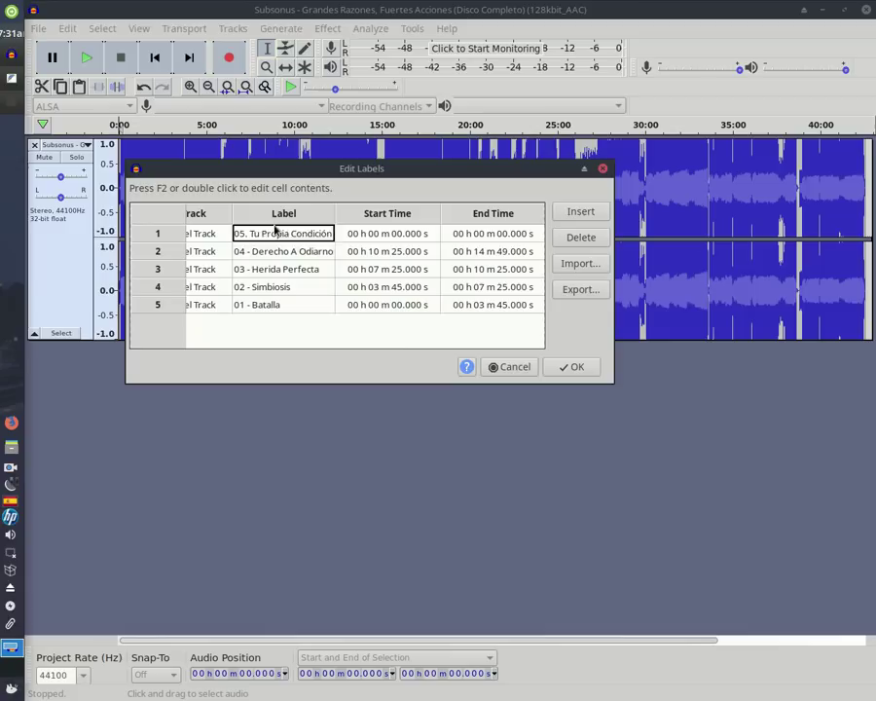
# - Complete the labels "05 - Tu Propia Condición" from 14 m 49 s to 18 m 29 s and "06 - Paralelo" from 18 m 29 s to 22 m 25 s
pyautogui.click(401, 229)
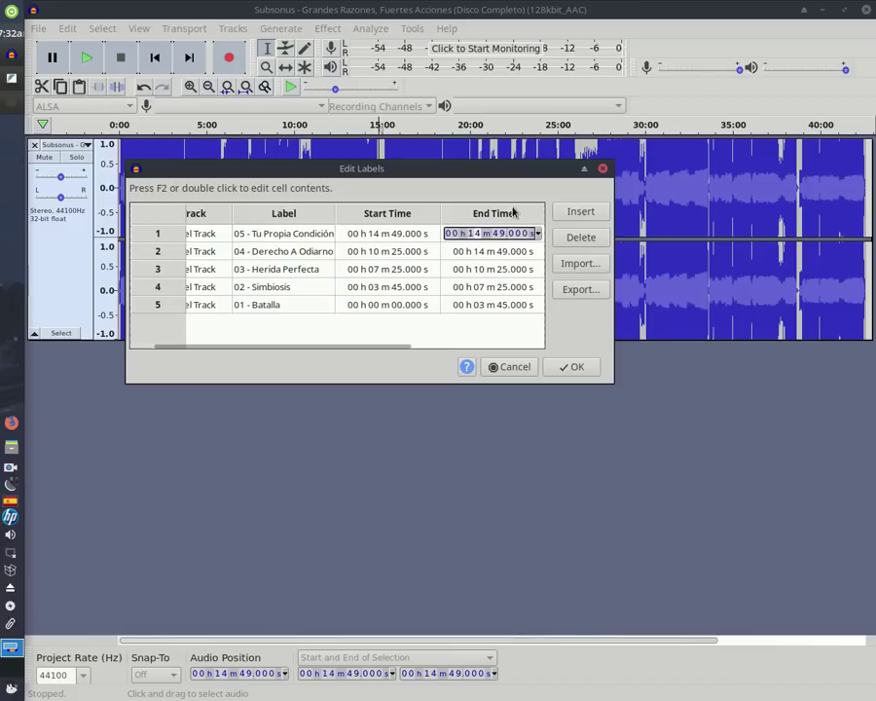
pyautogui.hotkey('alt', 'Tab')
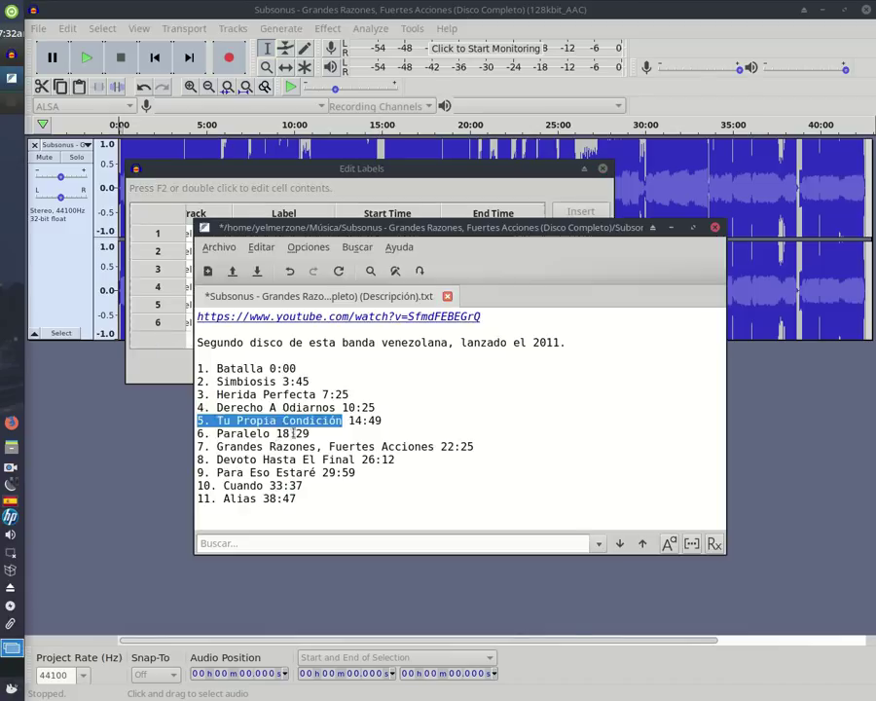
pyautogui.hotkey('alt', 'Tab')
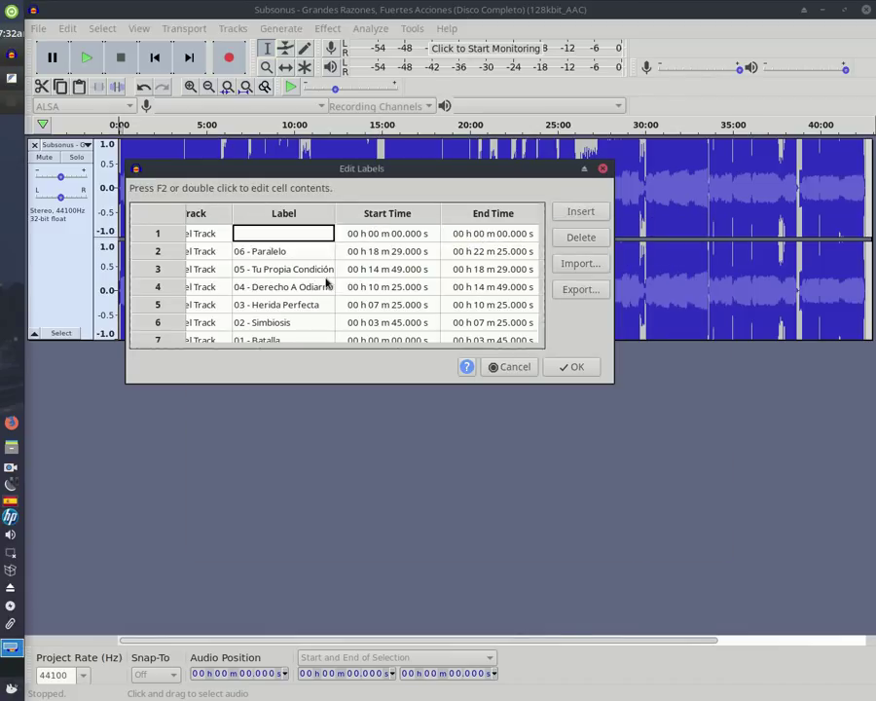
# - Name the seventh label "07 - Grandes Razones, Fuertes Acciones" and set it from 00 h 22 m 25 s to 00 h 26 m 12 s
pyautogui.hotkey('ctrl', 'v')
pyautogui.press('Tab')
pyautogui.hotkey('alt', 'Tab')
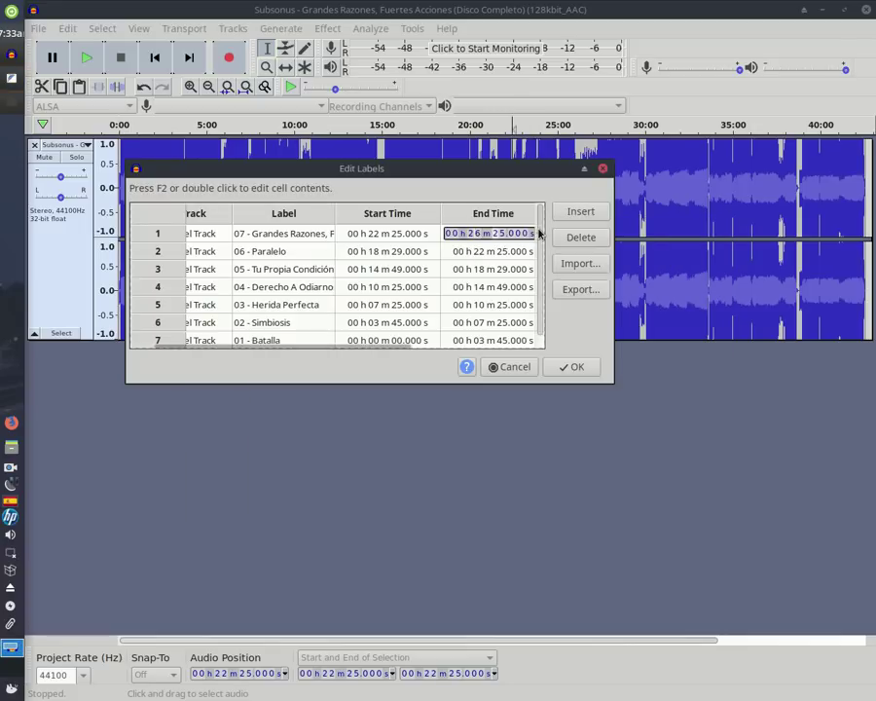
pyautogui.hotkey('alt', 'Tab')
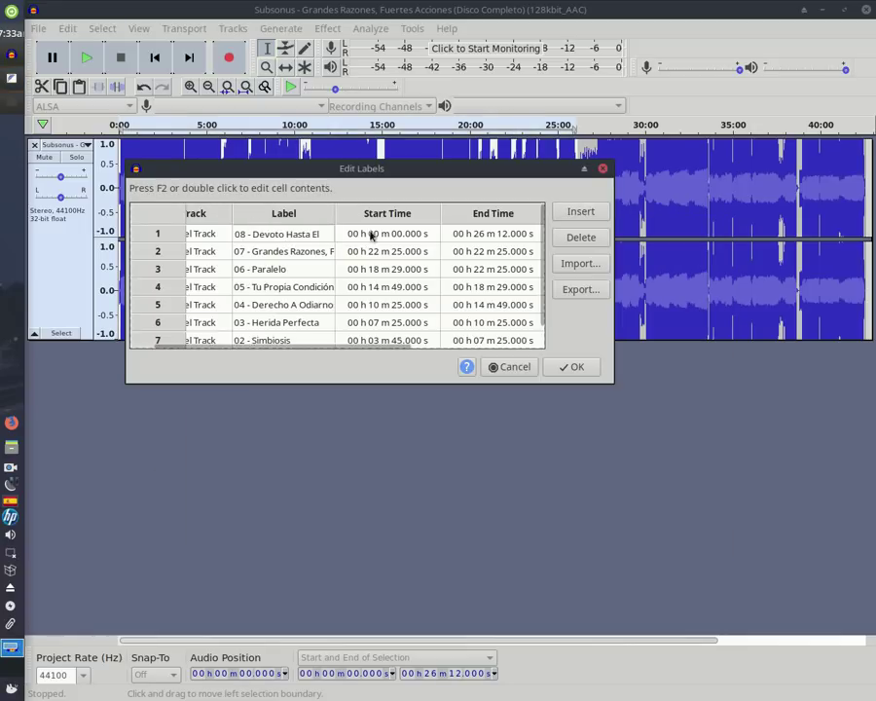
# - Set the "08 - Devoto Hasta El Final" label to start at 00 h 26 m 12 s and end at 00 h 29 m 59 s
pyautogui.click(477, 234)
pyautogui.click(374, 234)
pyautogui.hotkey('alt', 'Tab')
pyautogui.hotkey('alt', 'Tab')
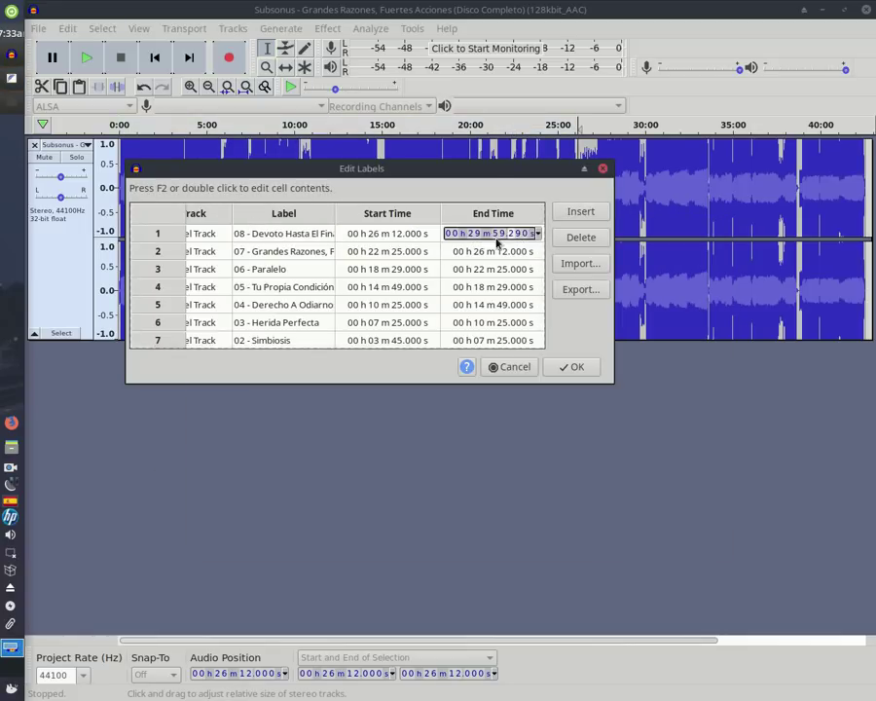
pyautogui.write('000')
# - Insert a label named "09 - Para Eso Estaré" and enter 00 h 29 m 59 s as the end of the "08 - Devoto Hasta El Final" label
pyautogui.click(580, 211)
pyautogui.hotkey('alt', 'Tab')
pyautogui.hotkey('alt', 'Tab')
pyautogui.hotkey('ctrl', 'v')
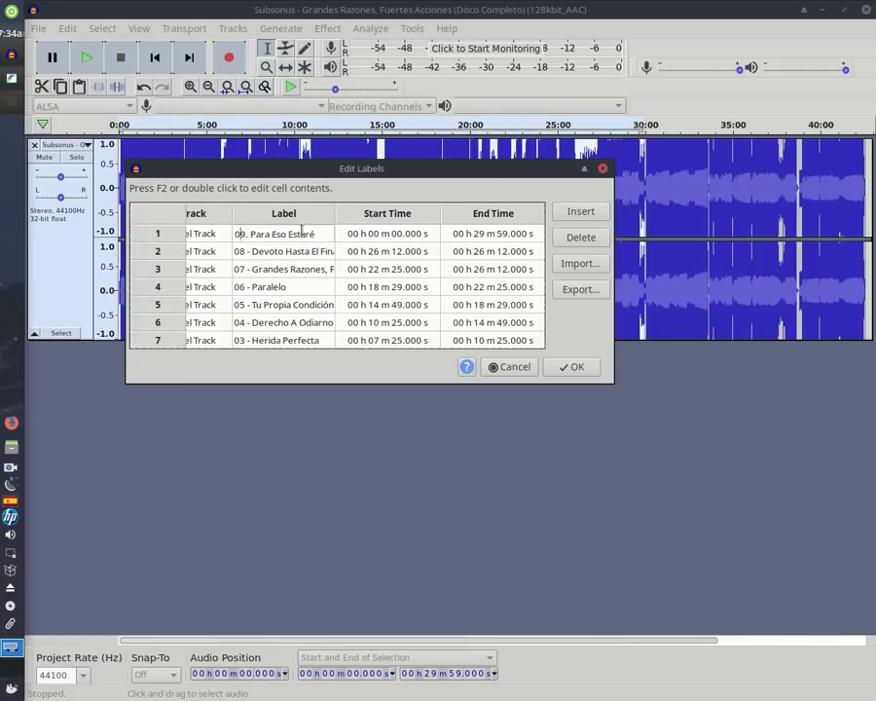
pyautogui.moveTo(377, 345); pyautogui.dragTo(419, 347)
pyautogui.doubleClick(450, 254)
pyautogui.write('2959')
pyautogui.click(322, 236)
# - Set the "09 - Para Eso Estaré" label to start at 00 h 29 m 59 s and end at 00 h 33 m 37 s
pyautogui.moveTo(355, 346); pyautogui.dragTo(331, 346)
pyautogui.doubleClick(370, 234)
pyautogui.write('2959')
pyautogui.doubleClick(462, 232)
pyautogui.write('3337')
pyautogui.press('Return')
pyautogui.moveTo(275, 346); pyautogui.dragTo(252, 347)
# - Insert another label and name it "10 - Cuando", copying the song title from the description file
pyautogui.click(580, 212)
pyautogui.hotkey('alt', 'Tab')
pyautogui.hotkey('alt', 'Tab')
pyautogui.hotkey('ctrl', 'v')
pyautogui.press('BackSpace')
pyautogui.press('BackSpace')
pyautogui.write('-')
# - Set the "10 - Cuando" label to start at 00 h 33 m 37 s and end at 00 h 38 m 47 s
pyautogui.doubleClick(387, 251)
pyautogui.write('3337')
pyautogui.doubleClick(494, 252)
pyautogui.write('3847')
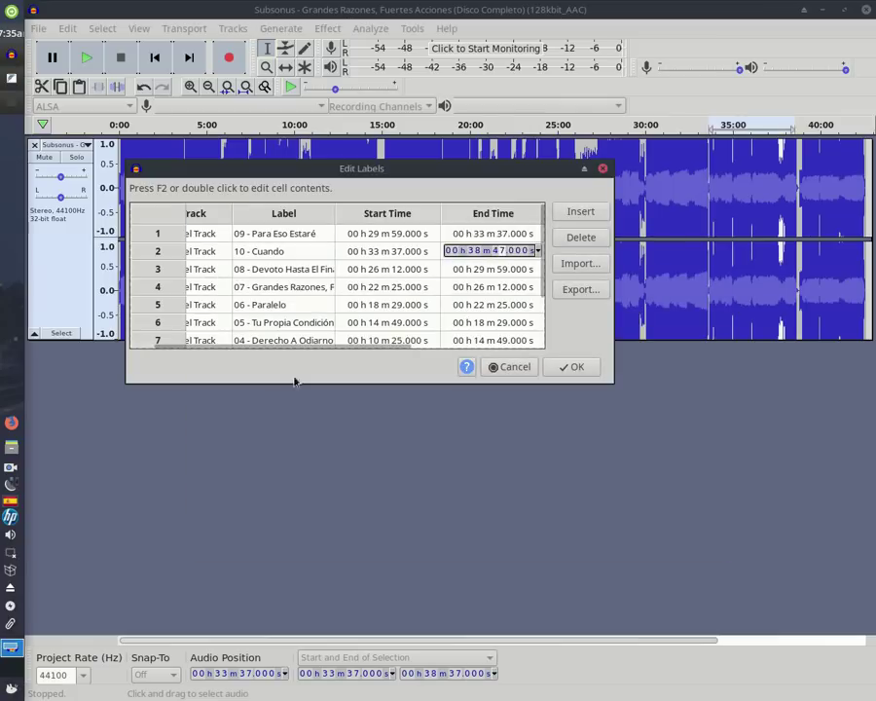
# - Insert the last label and name it "11 - Alias", copying the song title from the description file
pyautogui.click(283, 234)
pyautogui.click(580, 211)
pyautogui.hotkey('alt', 'Tab')
pyautogui.tripleClick(276, 497)
pyautogui.hotkey('alt', 'Tab')
# - Set the start time of the "11 - Alias" label to 00 h 38 m 47 s and apply all the labels
pyautogui.doubleClick(352, 234)
pyautogui.hotkey('alt', 'Tab')
pyautogui.hotkey('alt', 'Tab')
pyautogui.write('3847')
pyautogui.click(493, 234)
pyautogui.click(570, 366)
# - Locate the end of the audio and set the end time of the "11 - Alias" label to 00 h 42 m 34 s
pyautogui.hscroll(4, 643, 146)
pyautogui.scroll(6, 681, 186)
pyautogui.click(677, 185)
pyautogui.click(67, 29)
pyautogui.click(277, 223)
pyautogui.click(481, 411)
pyautogui.click(481, 413)
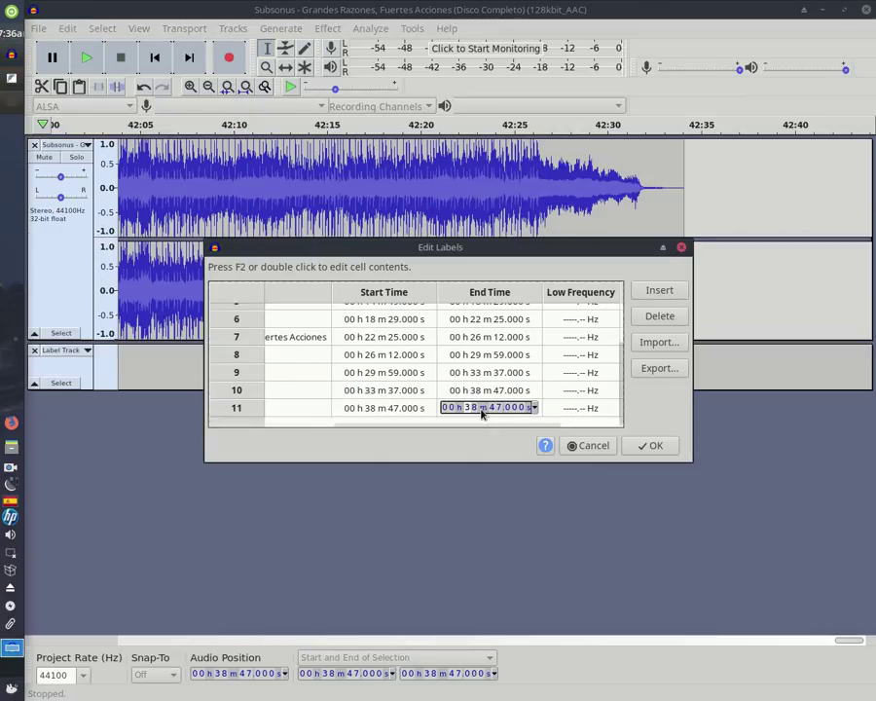
pyautogui.write('42 m 34')
pyautogui.click(659, 448)
pyautogui.click(654, 445)
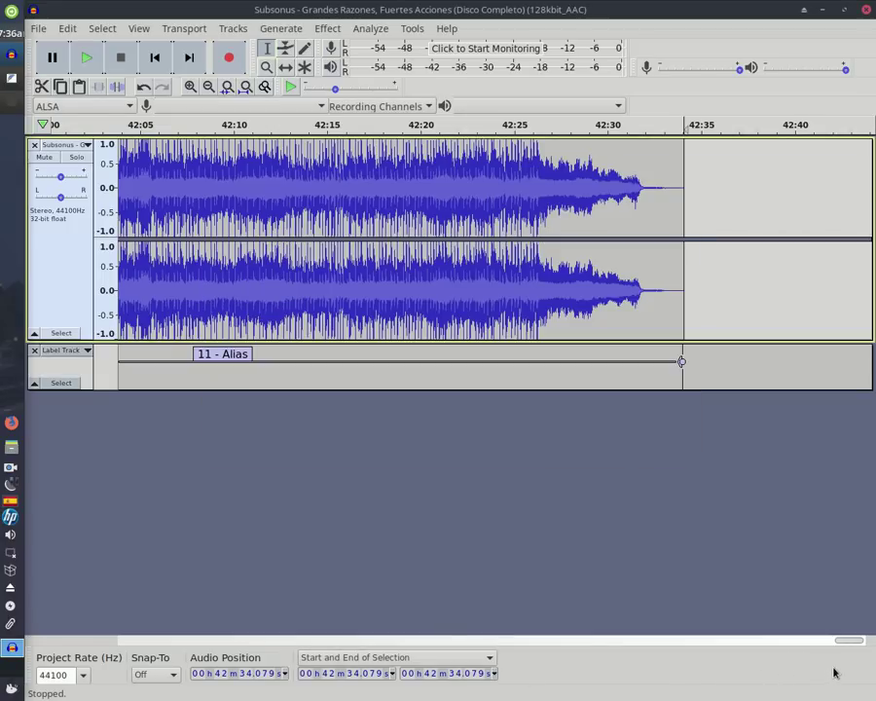
# - In the metadata tags, set the artist to "Subsonus" and the album title to "Grandes Razones, Fuertes Acciones", leaving the track title empty
pyautogui.moveTo(849, 645); pyautogui.dragTo(104, 623)
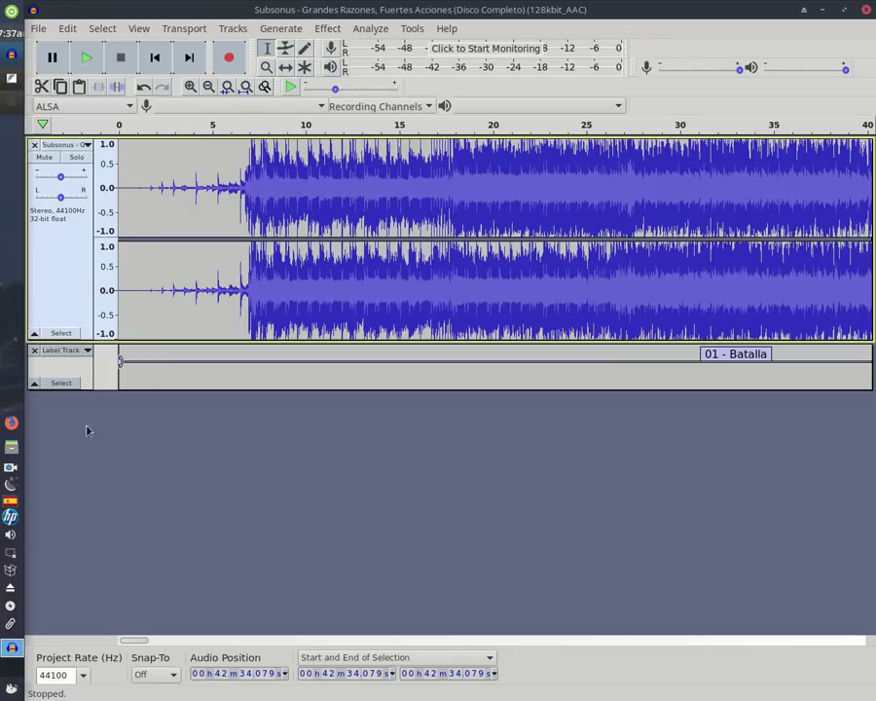
pyautogui.click(37, 29)
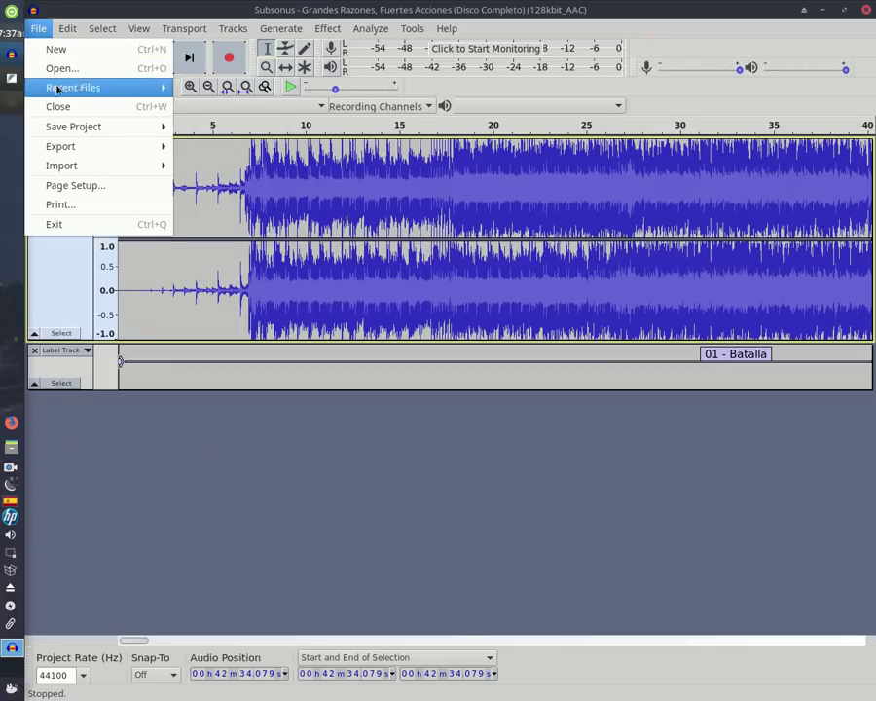
pyautogui.moveTo(67, 28)
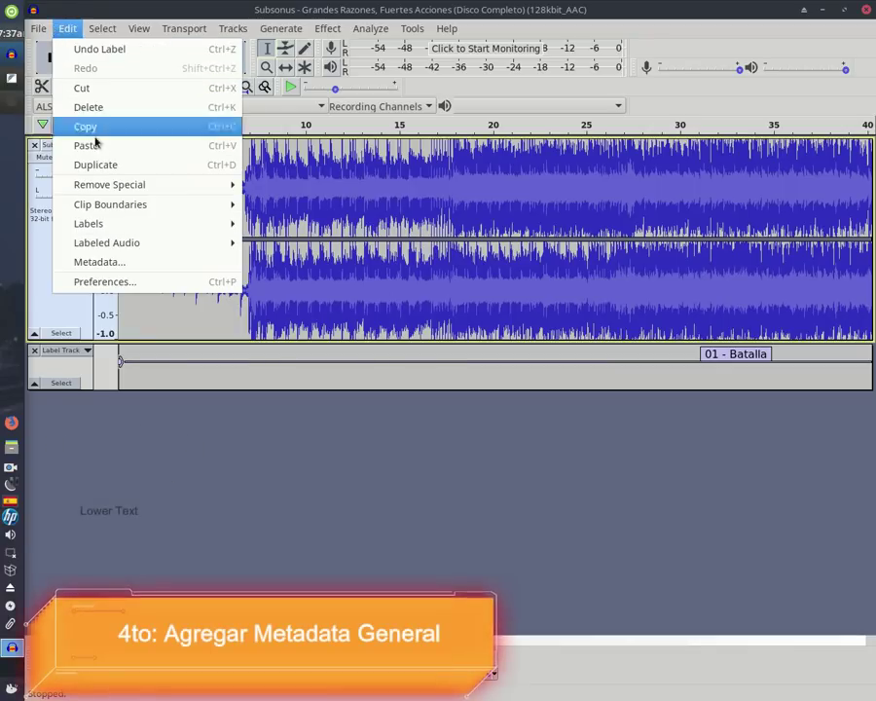
pyautogui.click(137, 260)
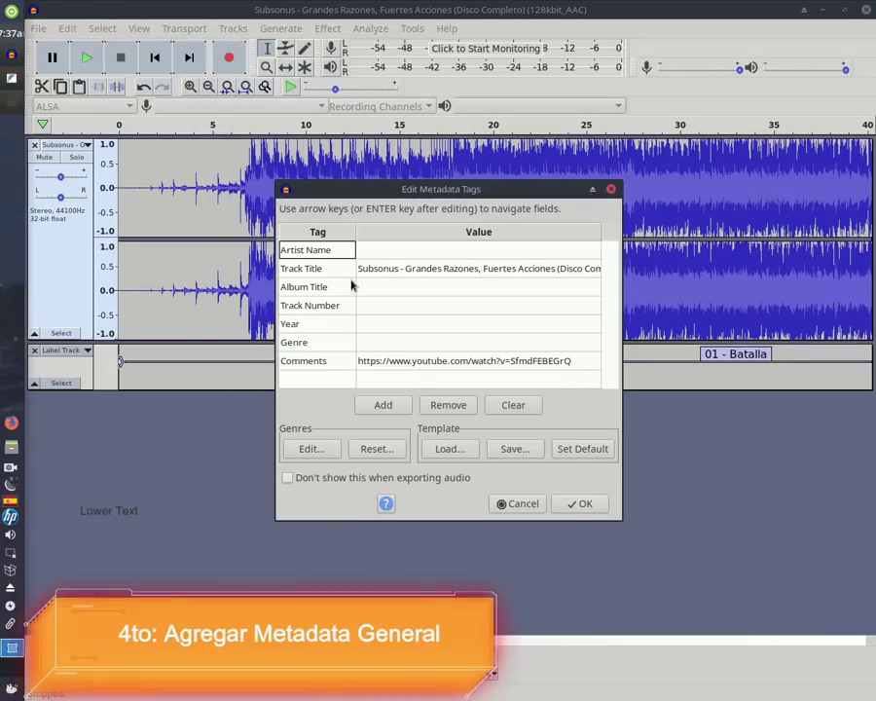
pyautogui.click(393, 276)
pyautogui.click(399, 273)
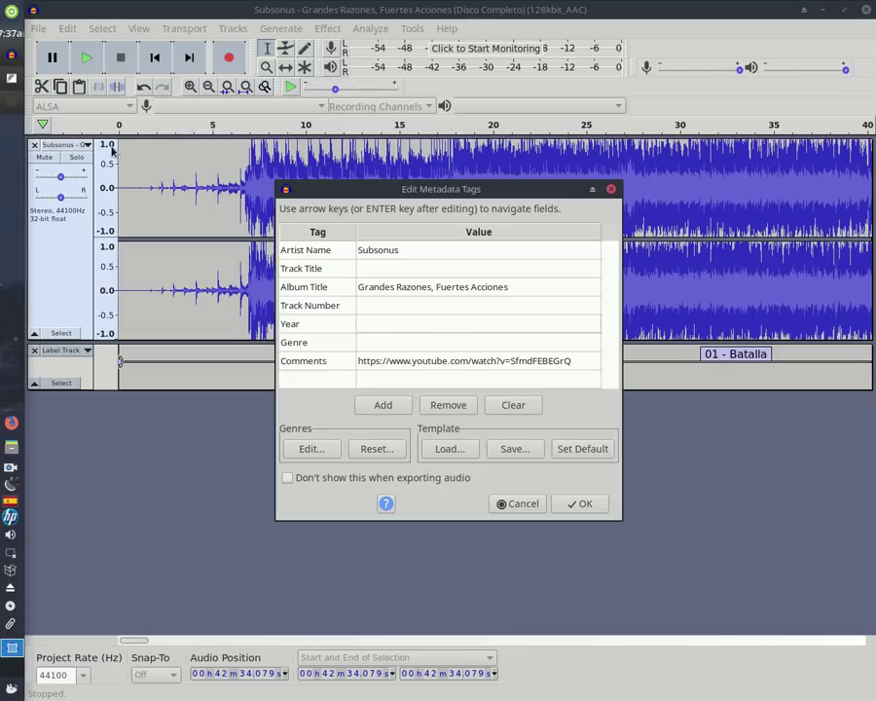
# - Set the year tag to 2011 and the genre to Rock, and save the metadata
pyautogui.click(379, 321)
pyautogui.write('2011')
pyautogui.press('Return')
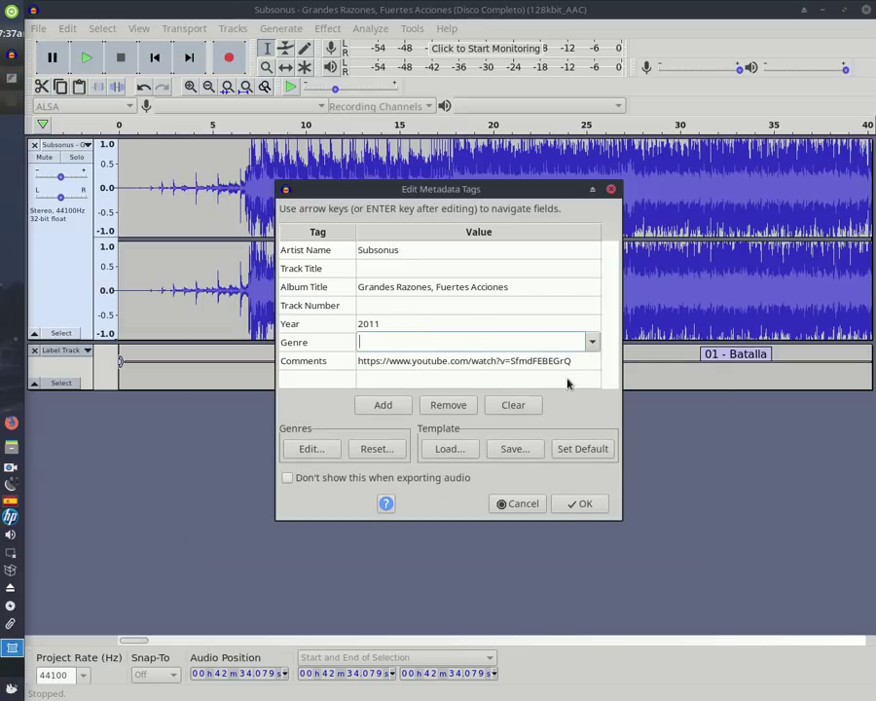
pyautogui.click(592, 341)
pyautogui.scroll(-15, 549, 415)
pyautogui.click(435, 591)
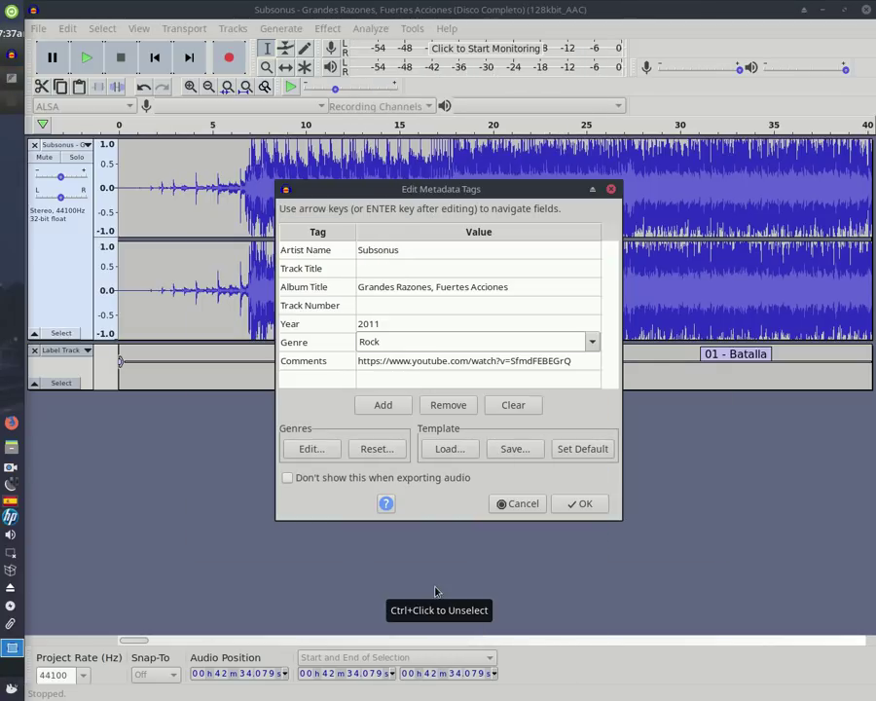
pyautogui.click(579, 503)
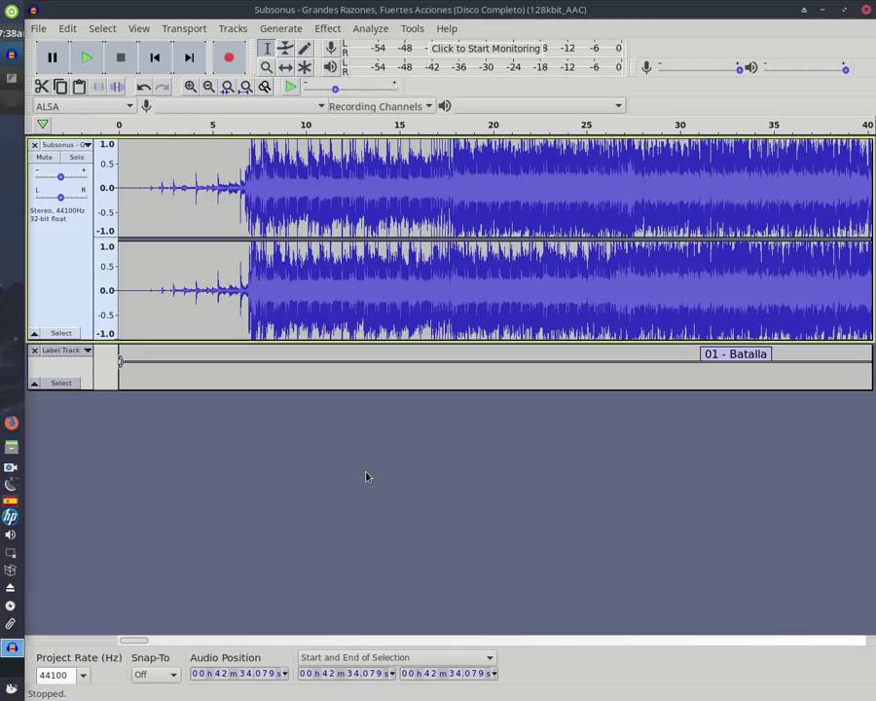
# - Set up a multiple export split by labels as MP3 Files, with Standard, 170-210 kbps quality and Standard variable speed
pyautogui.click(35, 28)
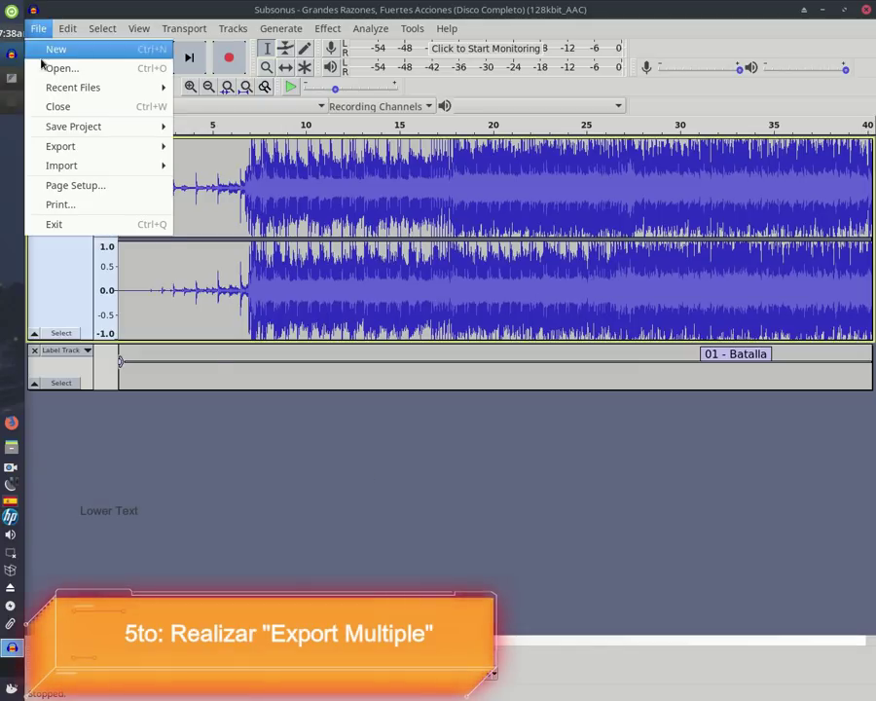
pyautogui.moveTo(90, 146)
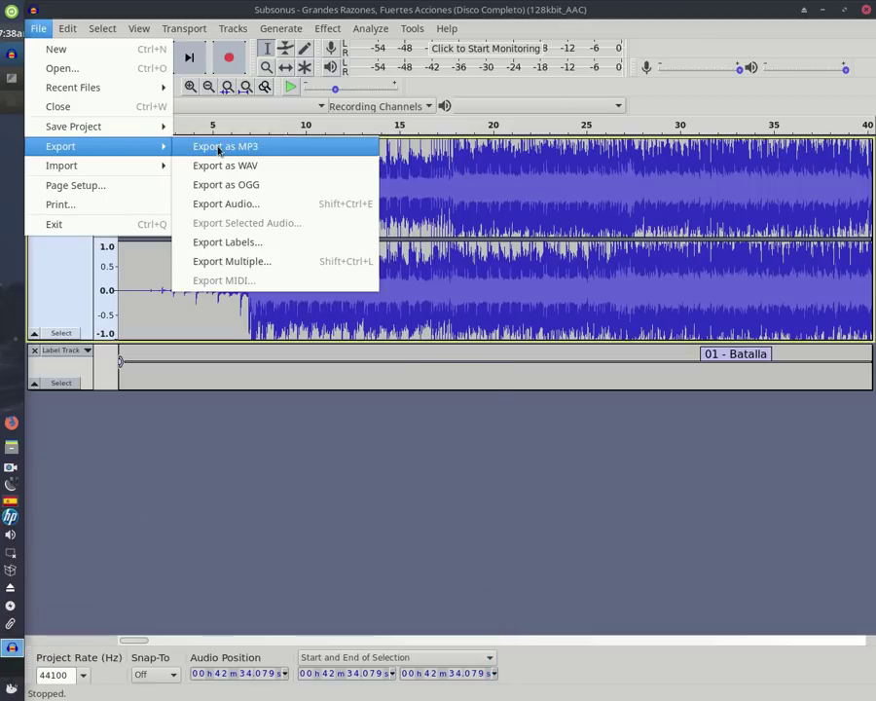
pyautogui.click(231, 261)
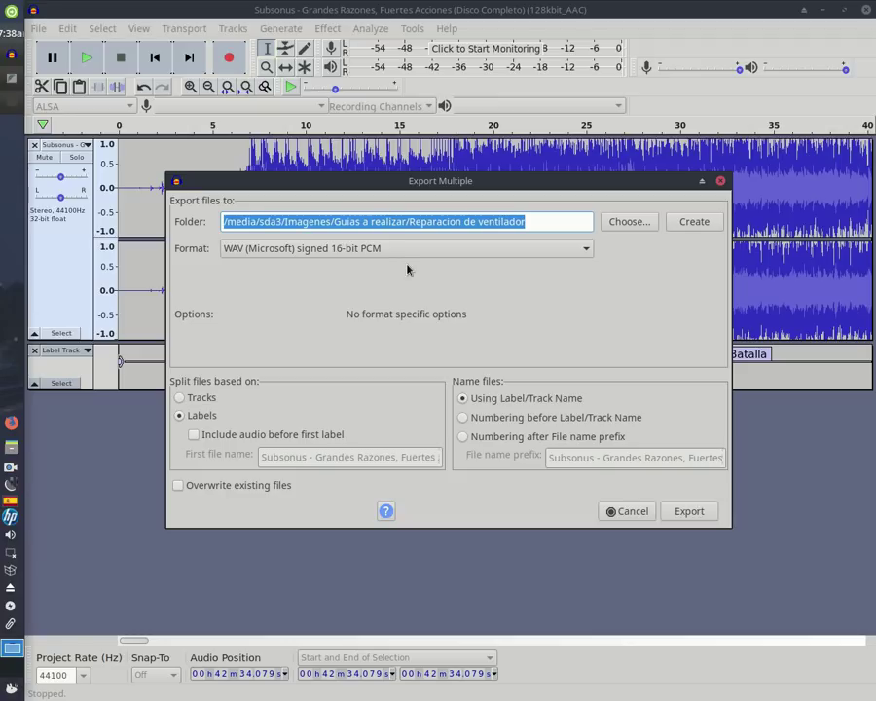
pyautogui.click(405, 251)
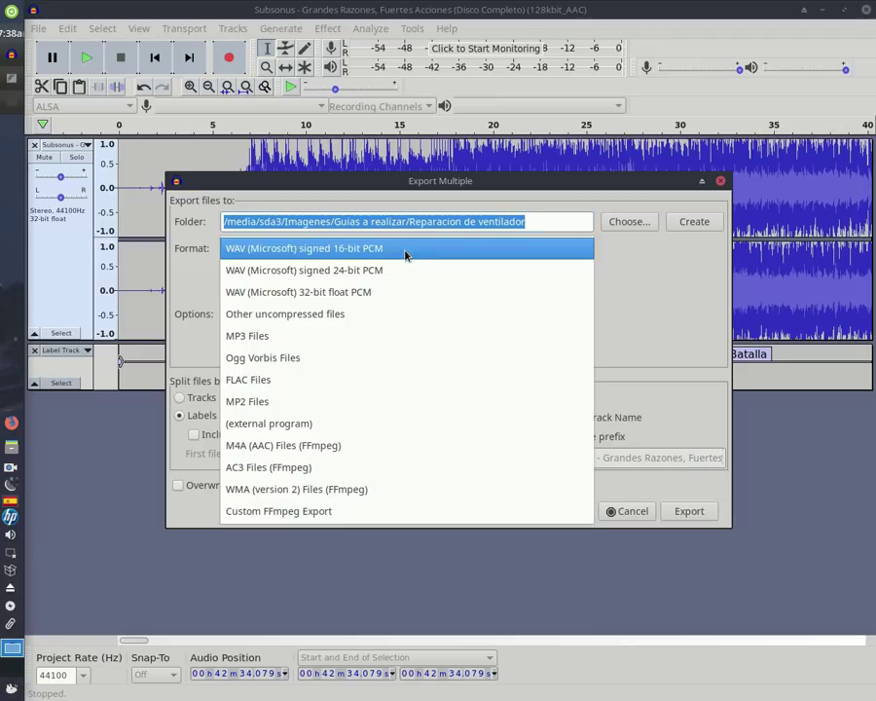
pyautogui.click(346, 337)
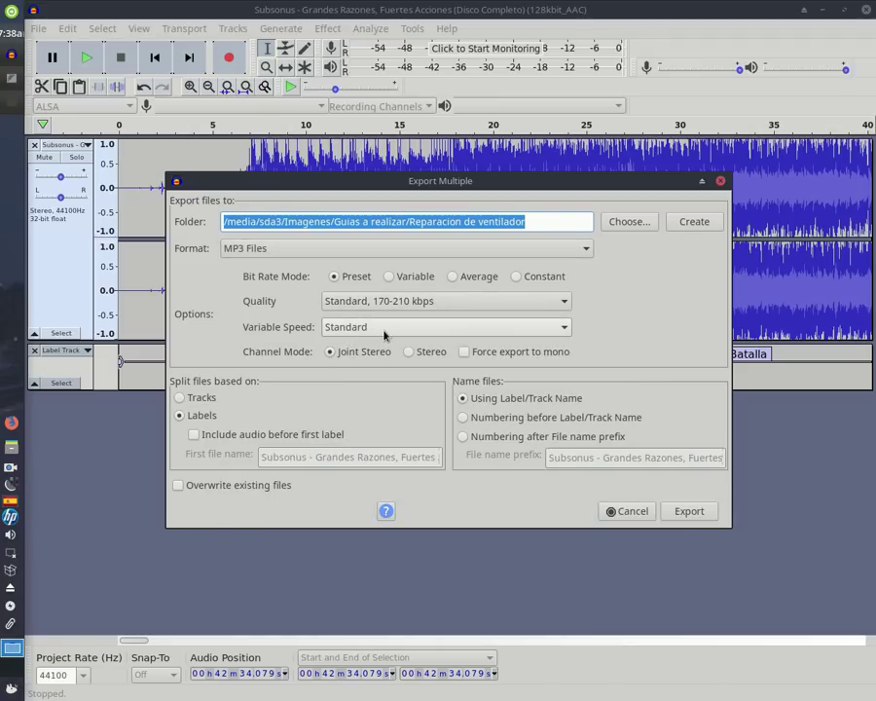
pyautogui.click(386, 330)
pyautogui.click(386, 329)
pyautogui.click(444, 305)
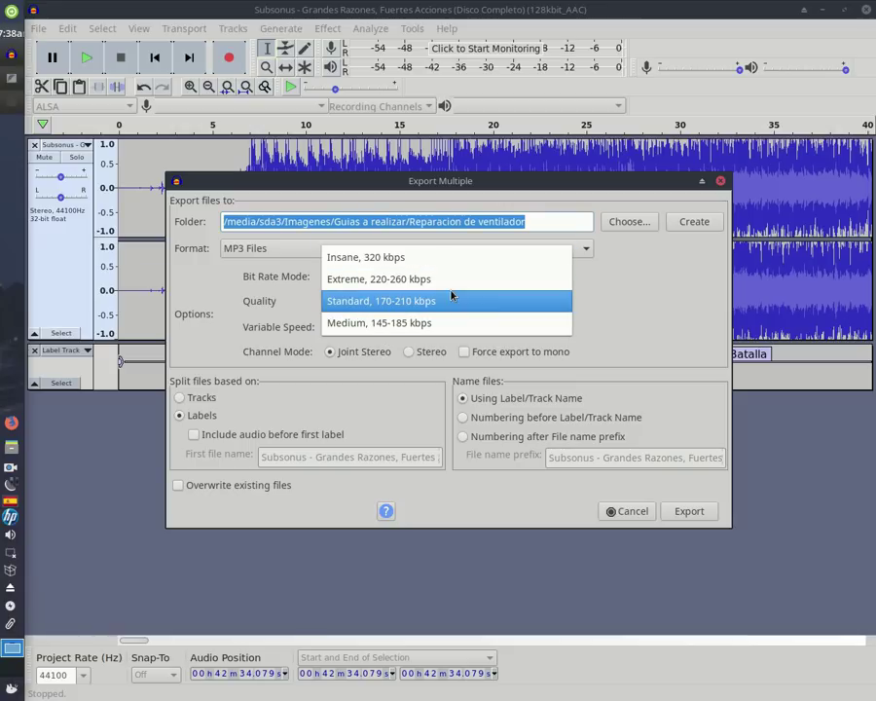
pyautogui.click(453, 297)
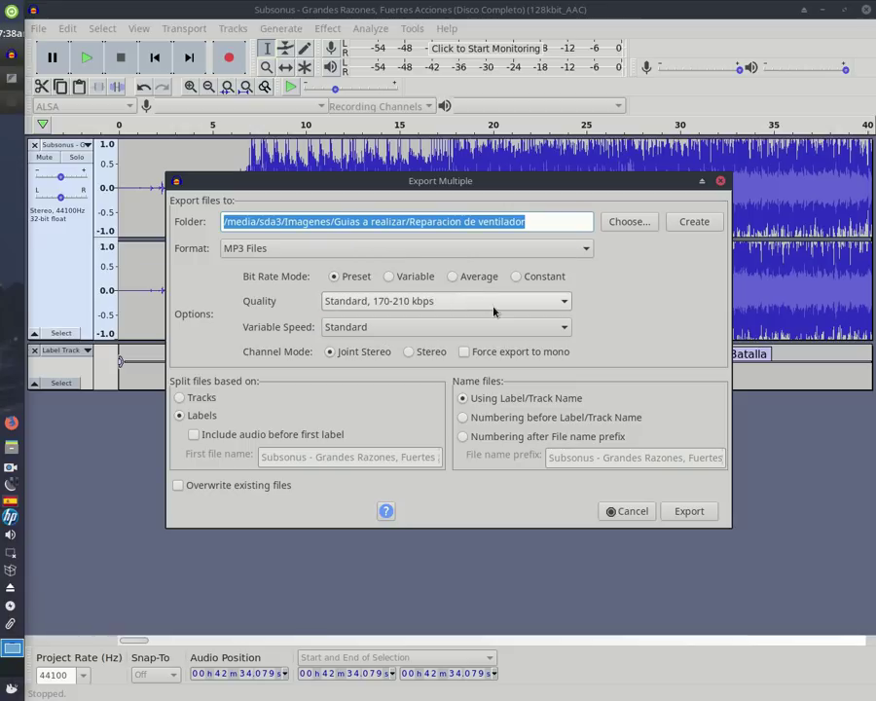
# - Choose the album folder "Subsonus - Grandes Razones, Fuertes Acciones (Disco Completo)" inside Música as the export destination
pyautogui.click(628, 222)
pyautogui.click(98, 211)
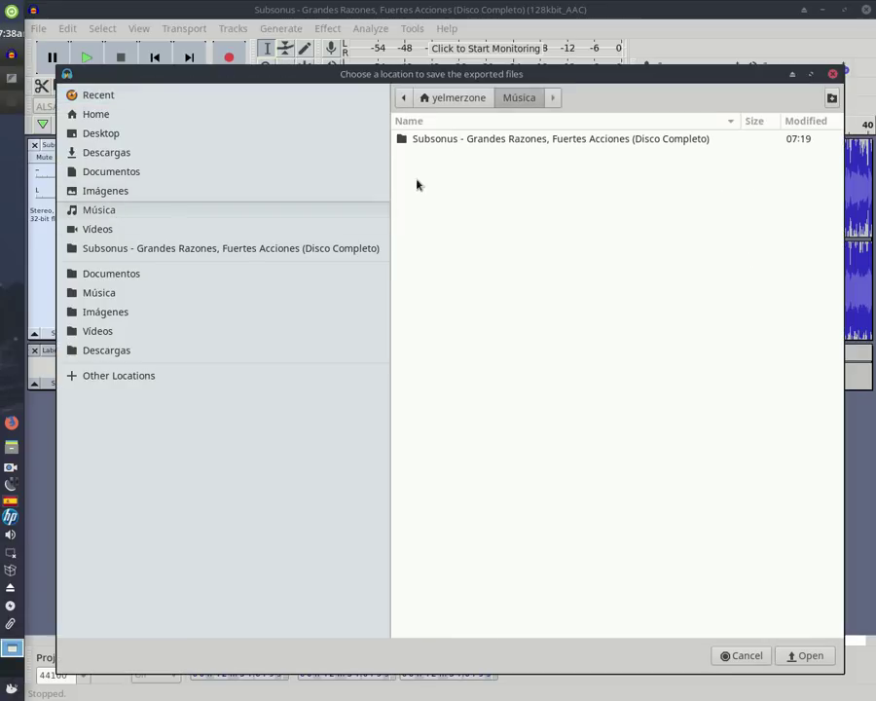
pyautogui.click(819, 659)
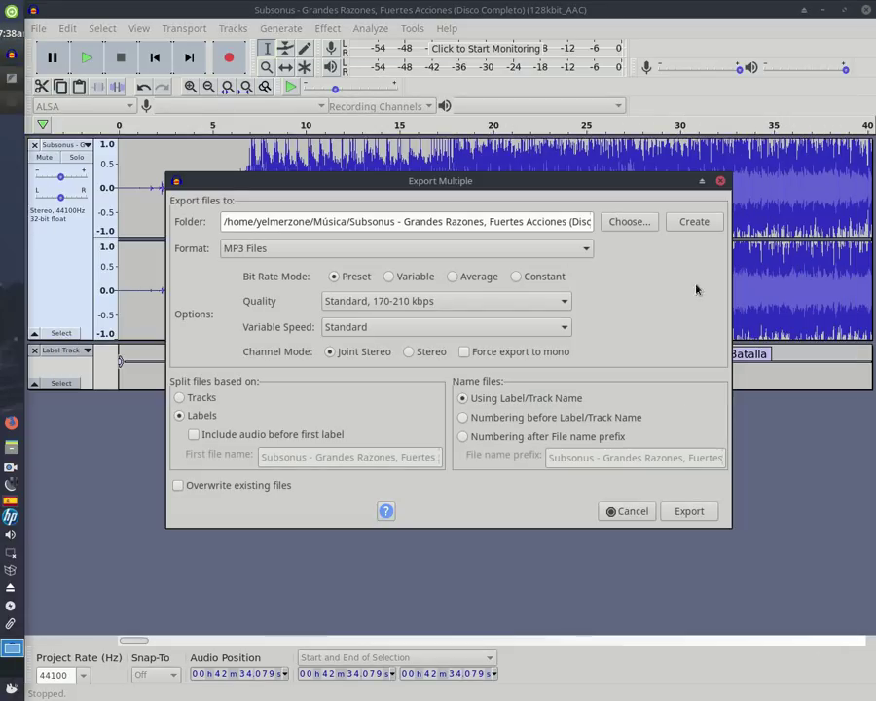
# - Export the songs as separate files, accepting the metadata tags of each one, and dismiss the export summary
pyautogui.click(687, 511)
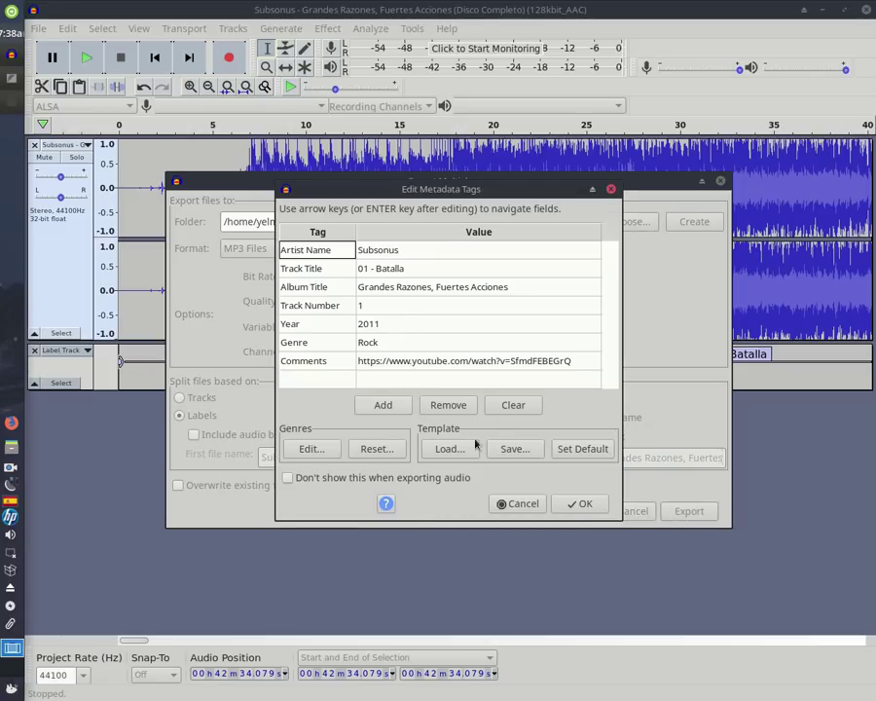
pyautogui.click(577, 512)
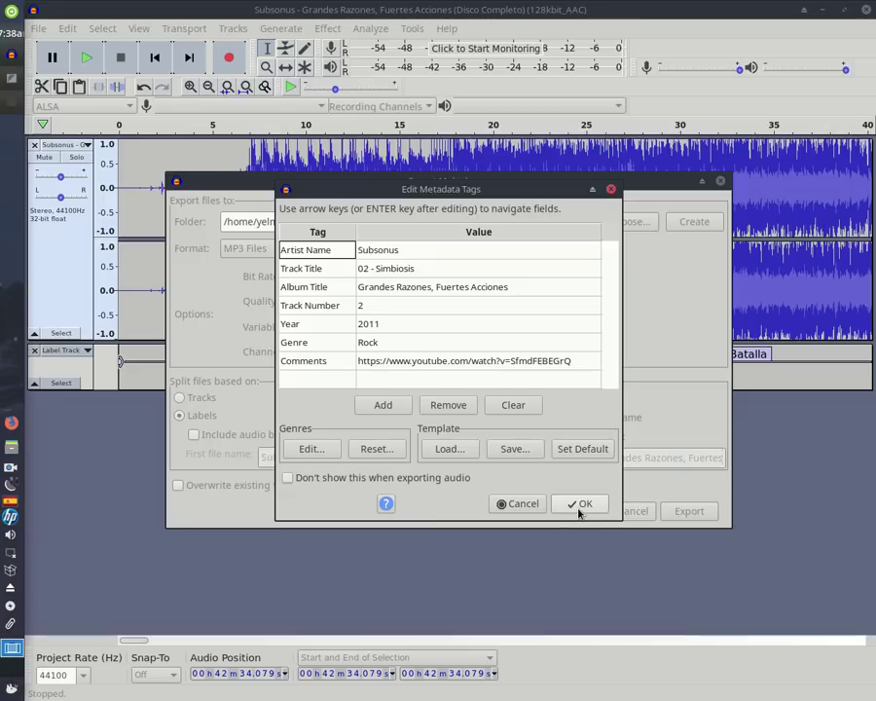
pyautogui.click(578, 510)
pyautogui.click(578, 510)
pyautogui.click(579, 510)
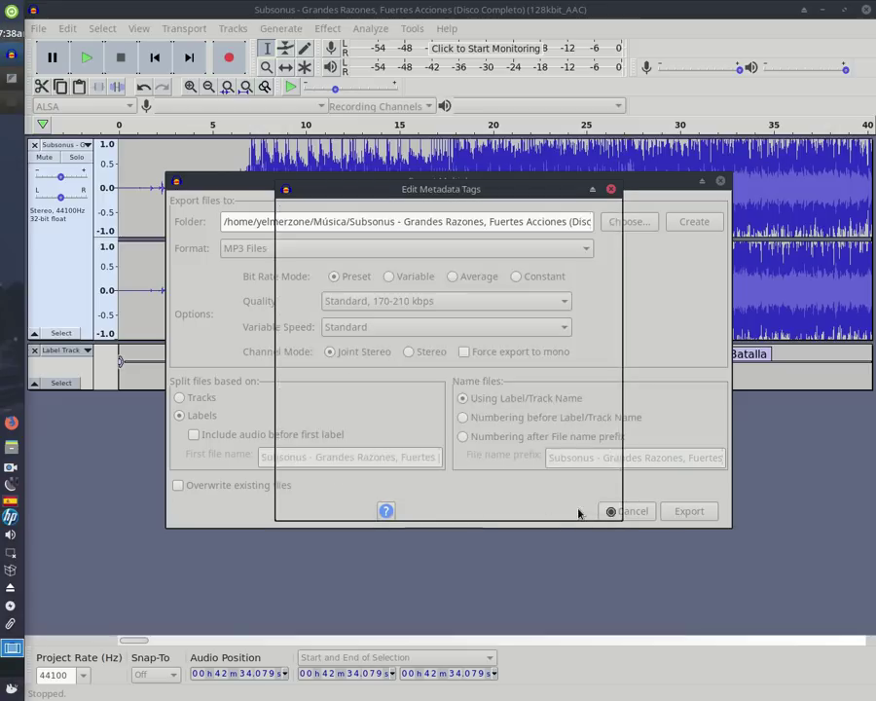
pyautogui.click(578, 509)
pyautogui.click(578, 509)
pyautogui.click(578, 509)
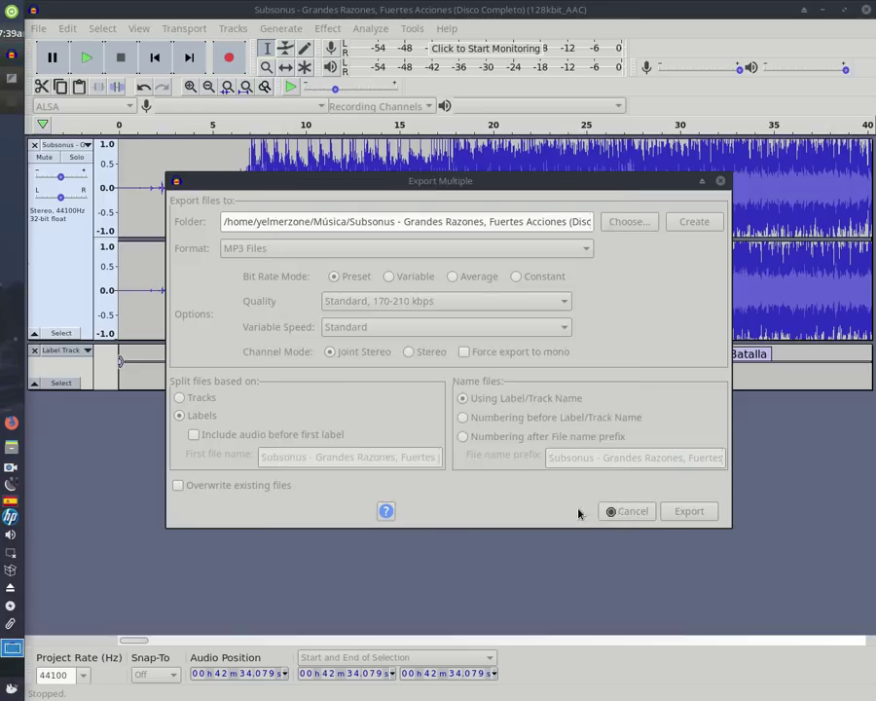
pyautogui.click(578, 509)
pyautogui.click(578, 504)
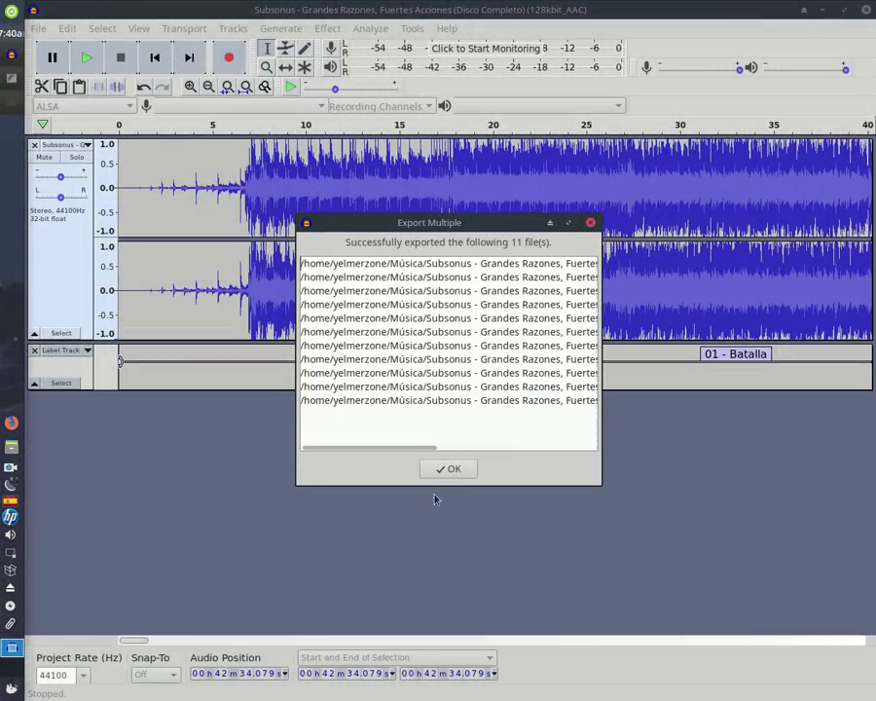
pyautogui.click(449, 469)
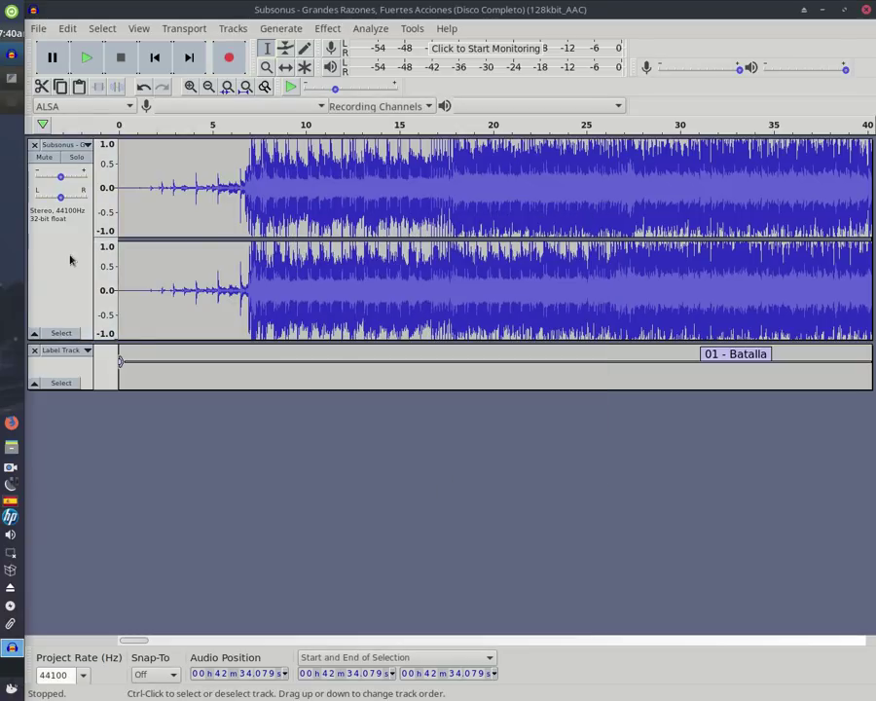
# - Switch to the file manager and look through the exported MP3 files in the album folder
pyautogui.click(3, 110)
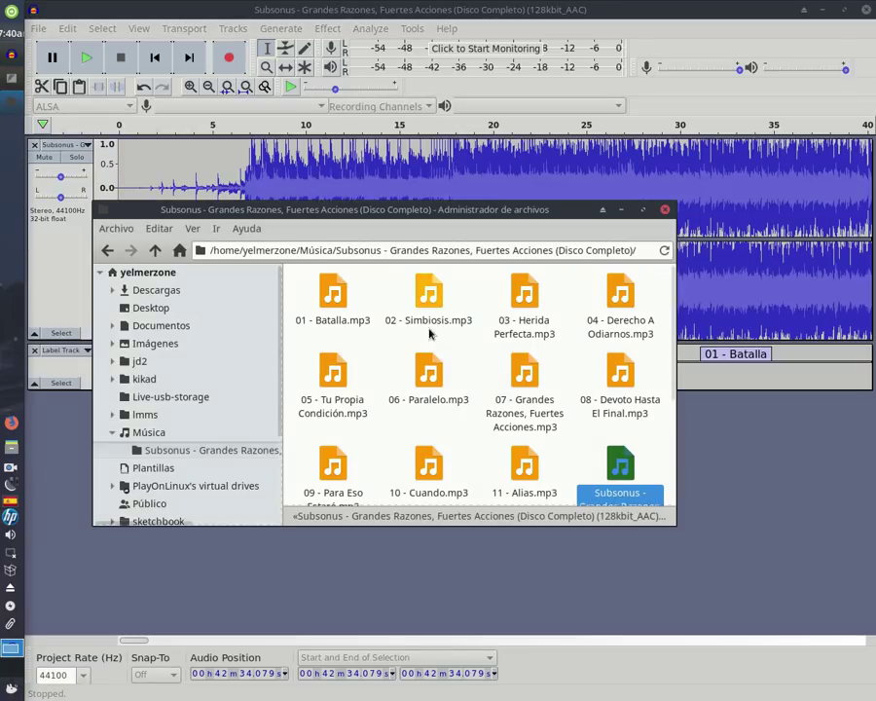
pyautogui.scroll(-1, 499, 378)
pyautogui.scroll(-1, 501, 389)
pyautogui.scroll(2, 544, 446)
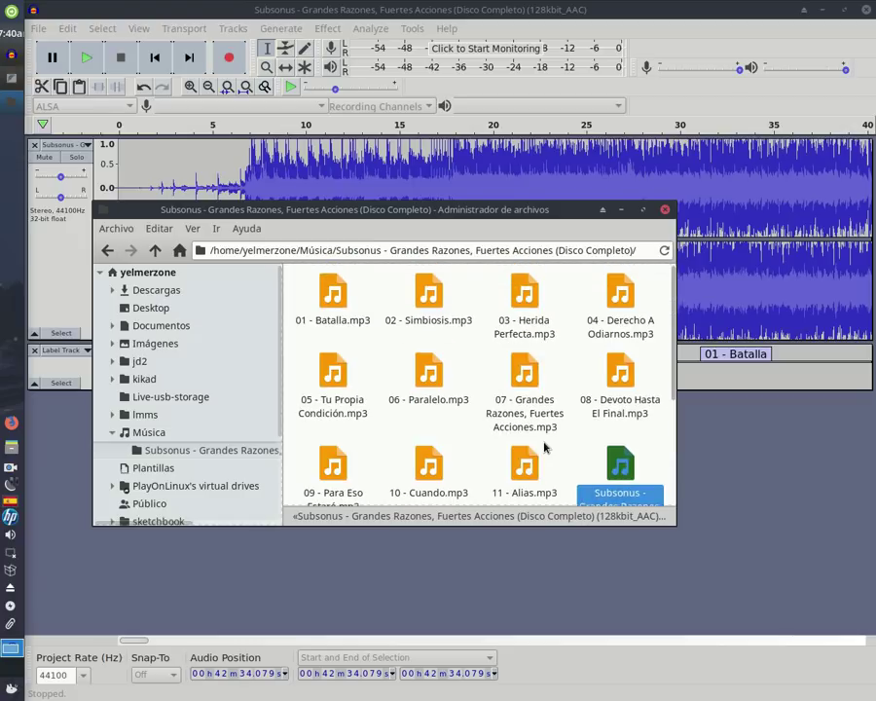
pyautogui.scroll(-2, 460, 322)
pyautogui.scroll(-1, 462, 379)
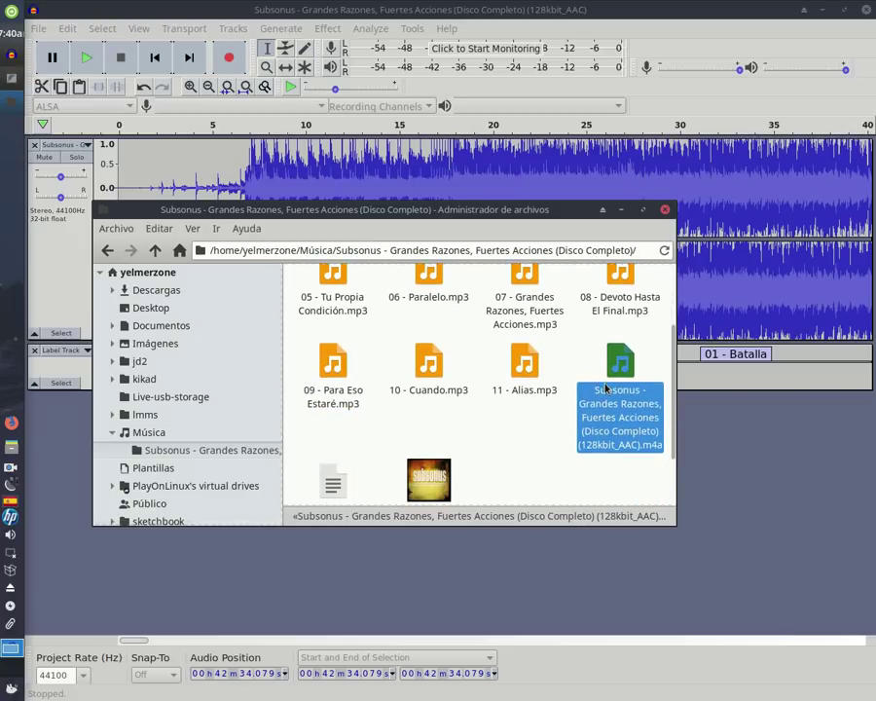
pyautogui.scroll(2, 539, 415)
pyautogui.scroll(-3, 516, 438)
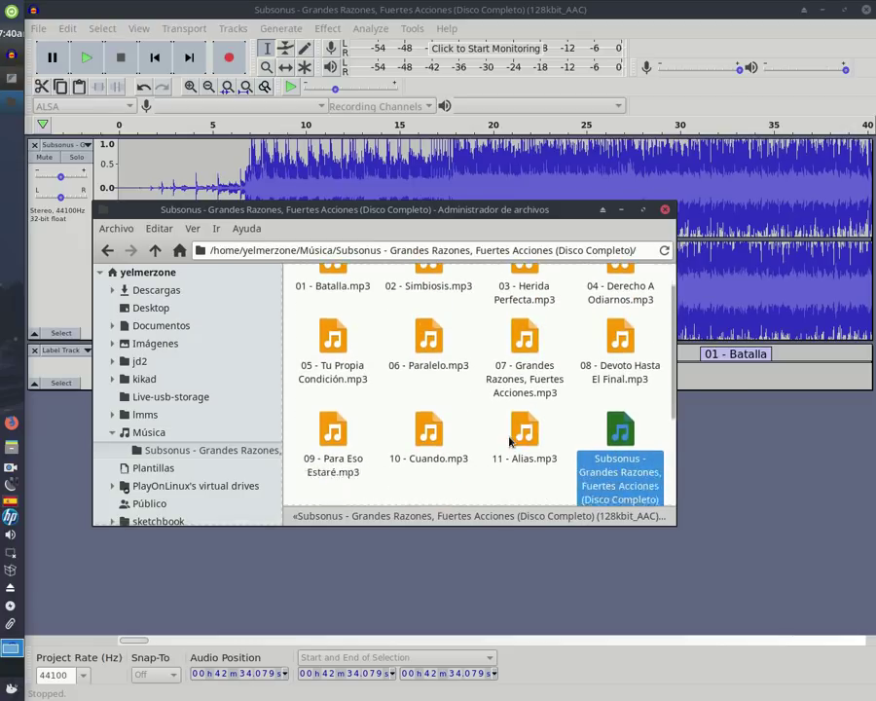
pyautogui.scroll(2, 497, 421)
# - Minimize Audacity and maximize the file manager window showing the album folder
pyautogui.click(817, 11)
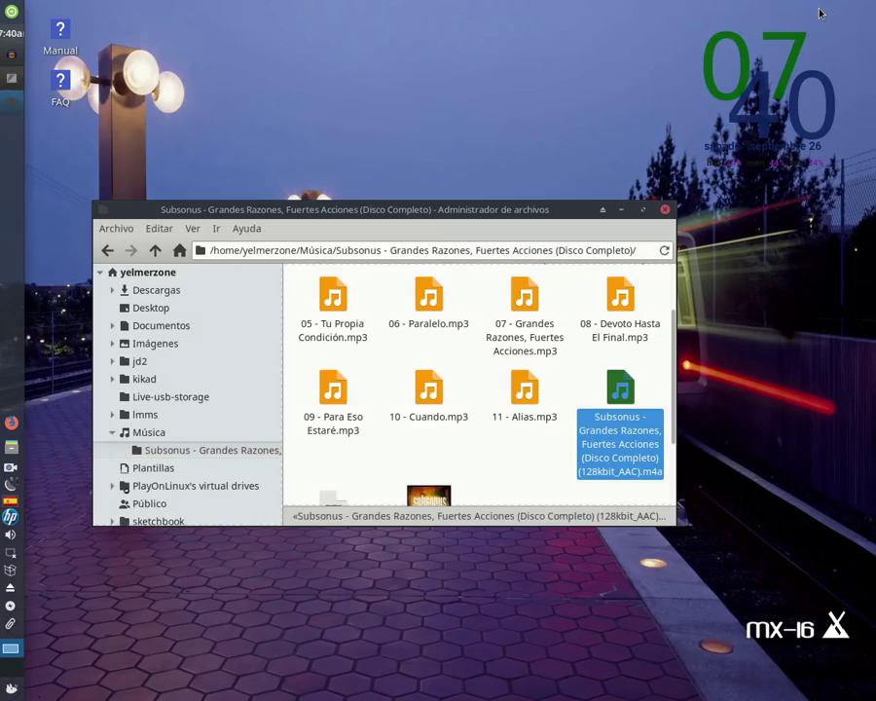
pyautogui.click(644, 209)
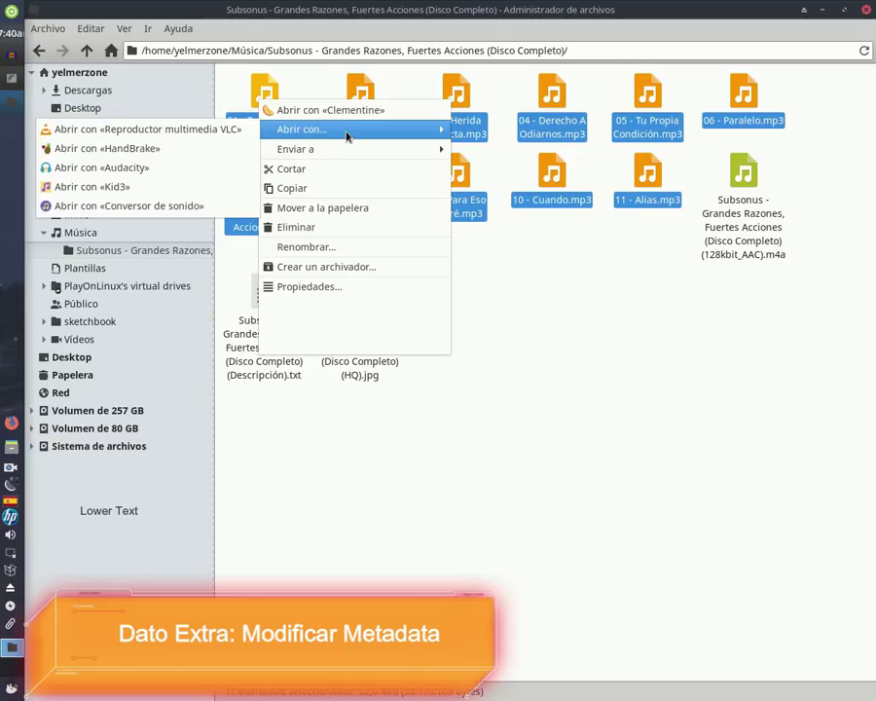
pyautogui.moveTo(346, 136)
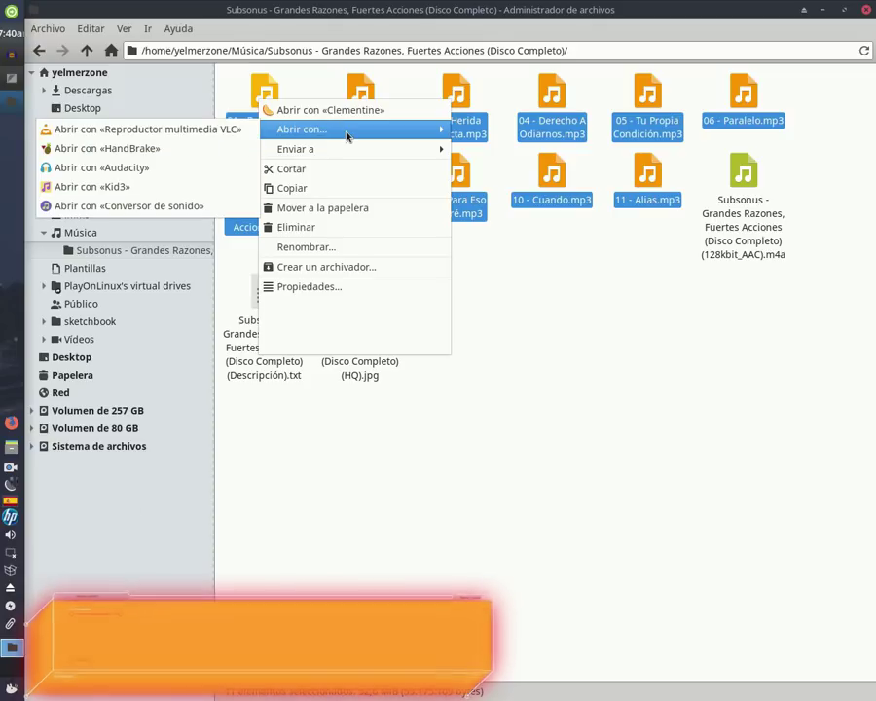
pyautogui.click(636, 352)
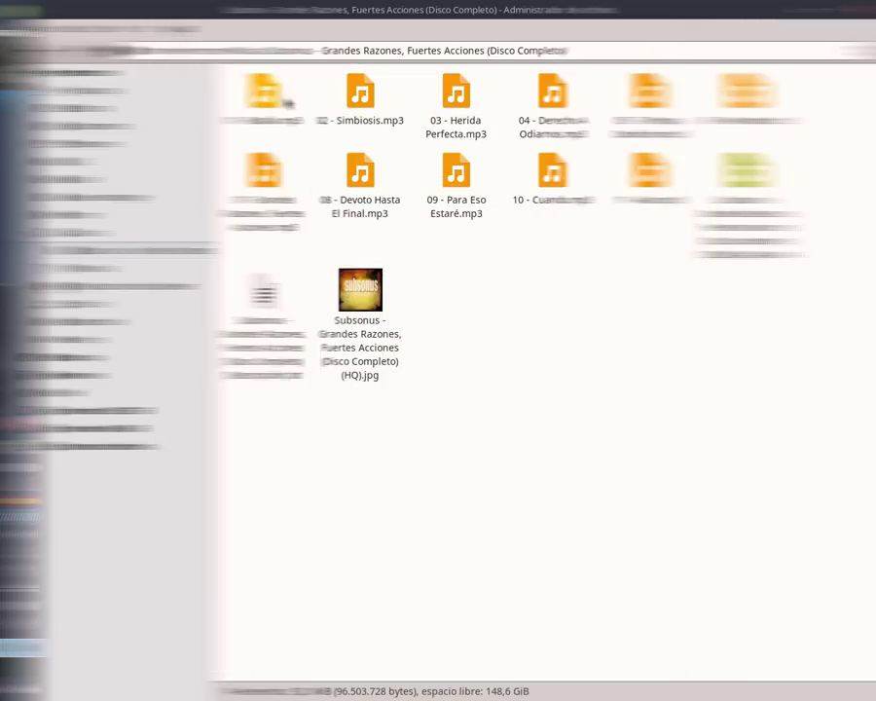
# - Open "01 - Batalla.mp3" with Kid3, dismiss the shortcut notice, and place the tag editor over the file manager
pyautogui.rightClick(266, 116)
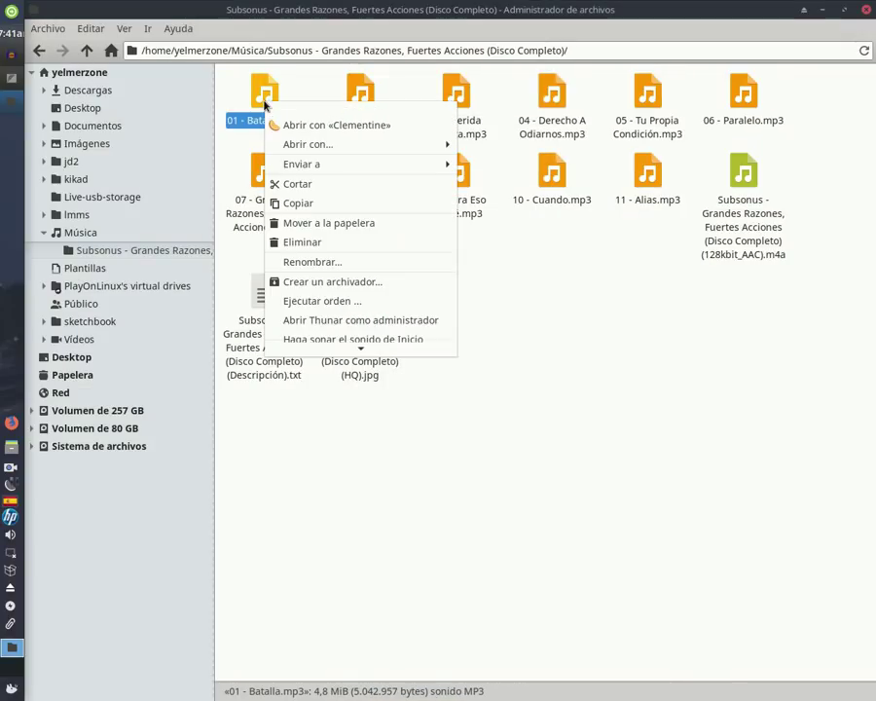
pyautogui.moveTo(333, 146)
pyautogui.scroll(1, 227, 169)
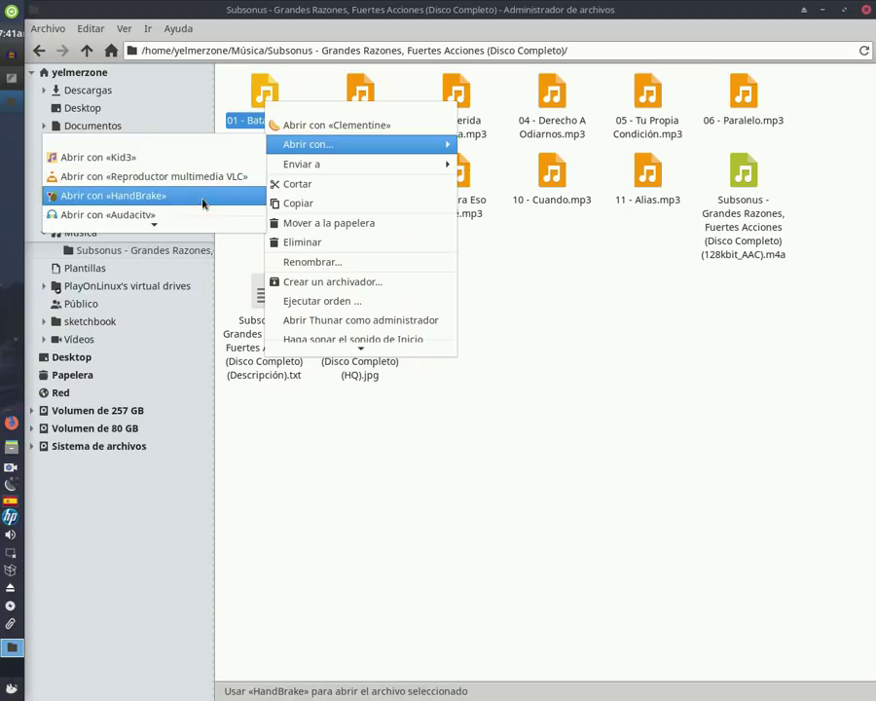
pyautogui.click(162, 160)
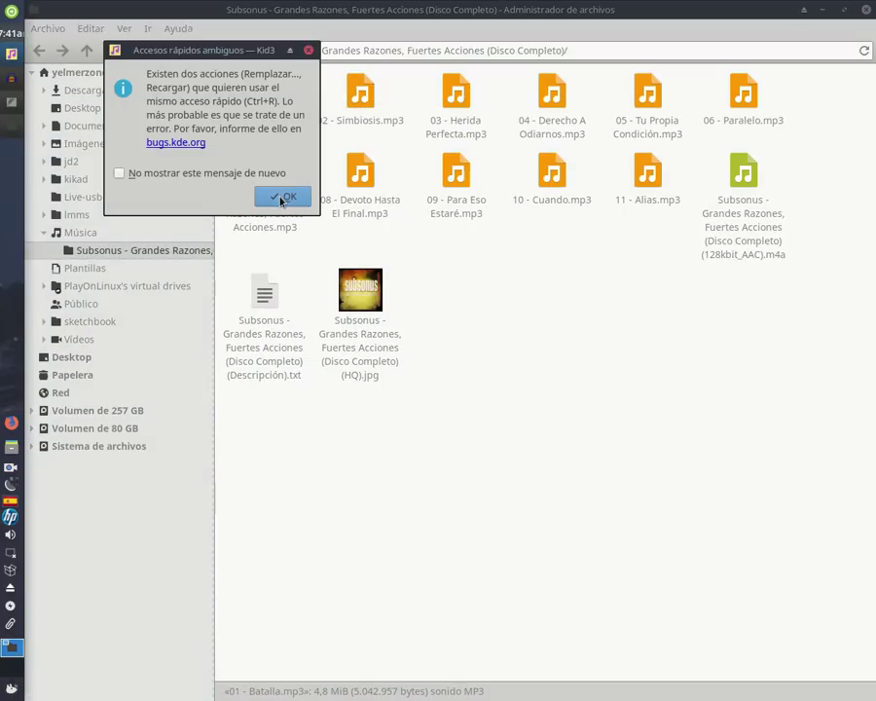
pyautogui.click(277, 197)
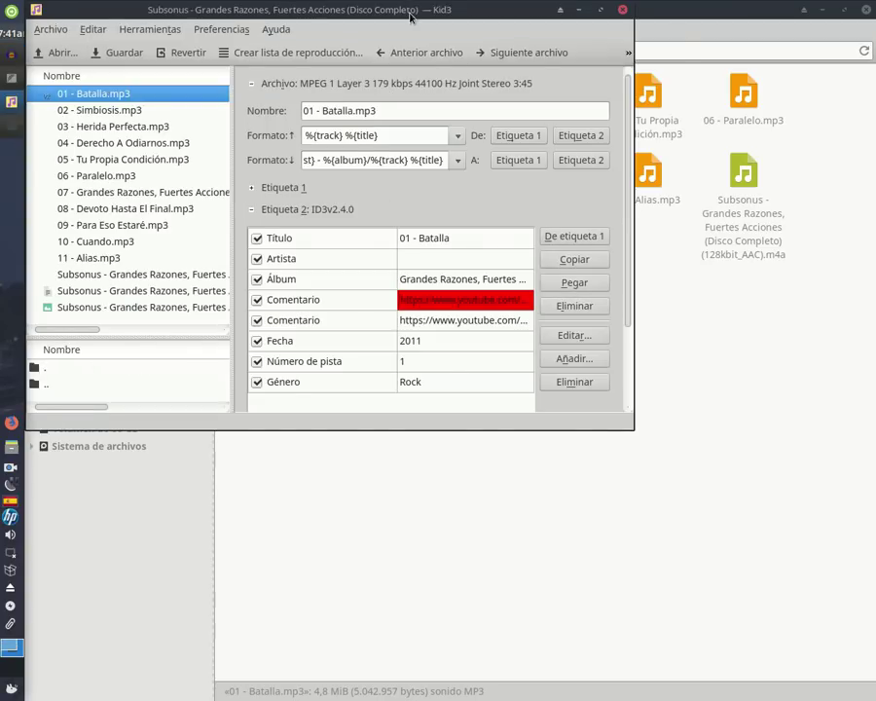
pyautogui.moveTo(410, 17); pyautogui.dragTo(461, 45)
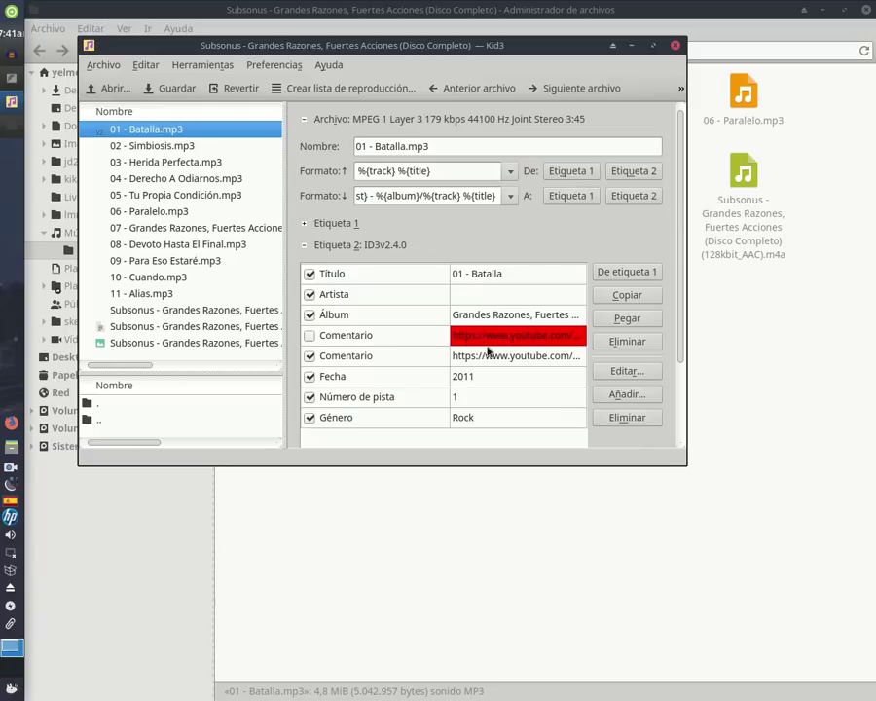
# - Go through songs 01 to 11 one by one and examine their comment tags
pyautogui.doubleClick(524, 339)
pyautogui.click(158, 133)
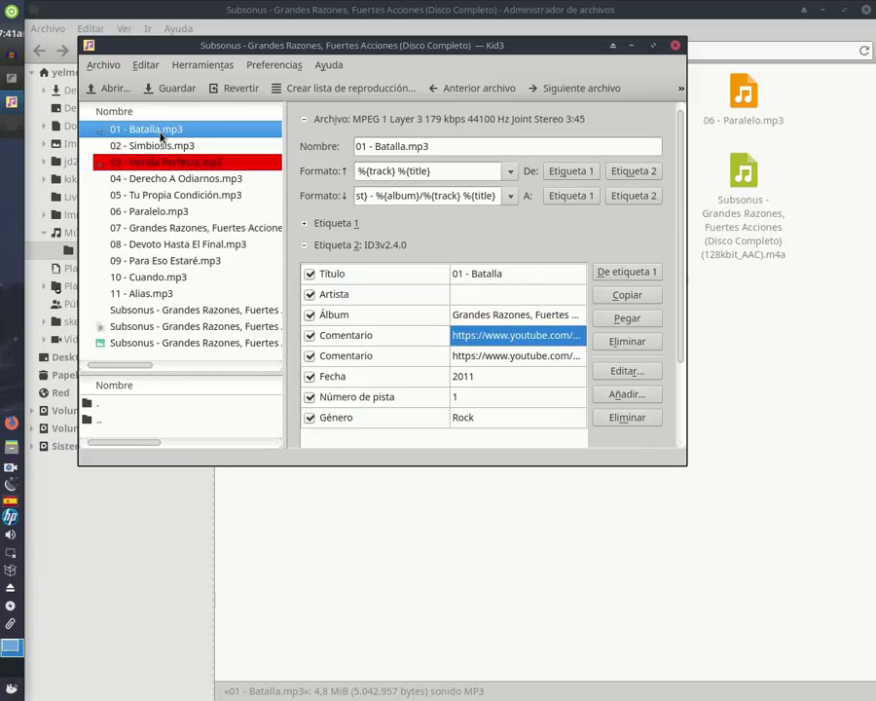
pyautogui.press('Down')
pyautogui.press('Down')
pyautogui.press('Down')
pyautogui.press('Down')
pyautogui.press('Down')
pyautogui.press('Down')
pyautogui.press('Down')
pyautogui.press('Down')
pyautogui.hotkey('alt', 'Down')
pyautogui.hotkey('alt', 'Down')
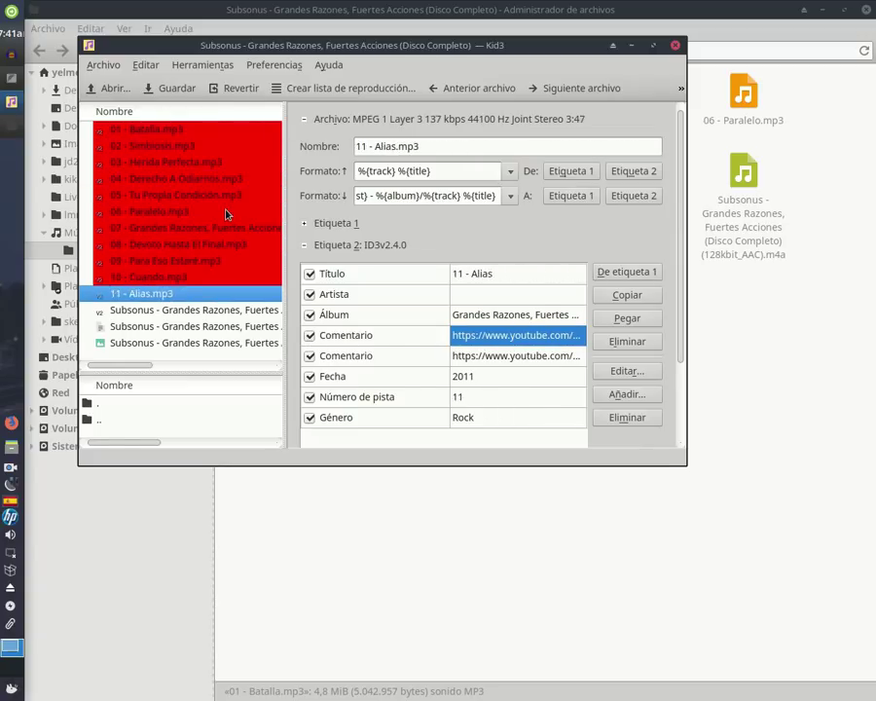
# - Clear the first Comentario field in Etiqueta 2 for all eleven songs
pyautogui.hotkey('ctrl', 'a')
pyautogui.click(371, 335)
pyautogui.doubleClick(509, 336)
pyautogui.click(345, 312)
pyautogui.click(344, 280)
pyautogui.click(180, 195)
pyautogui.click(180, 130)
pyautogui.click(180, 244)
pyautogui.click(180, 277)
pyautogui.click(436, 341)
pyautogui.click(195, 162)
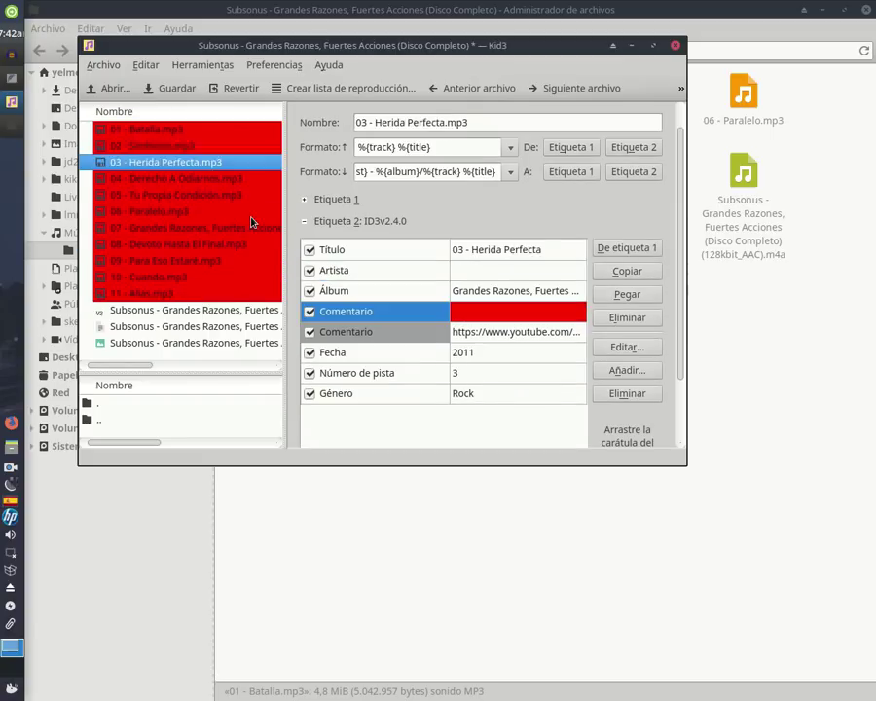
# - Select songs 01 to 11 together and set their Artista tag to Subsonus
pyautogui.hotkey('alt', 'Up')
pyautogui.hotkey('alt', 'Up')
pyautogui.hotkey('shift', 'Down')
pyautogui.hotkey('shift', 'Down')
pyautogui.hotkey('shift', 'Down')
pyautogui.hotkey('shift', 'Down')
pyautogui.hotkey('shift', 'Down')
pyautogui.hotkey('shift', 'Down')
pyautogui.hotkey('shift', 'Down')
pyautogui.hotkey('shift', 'Down')
pyautogui.hotkey('shift', 'Down')
pyautogui.hotkey('shift', 'Down')
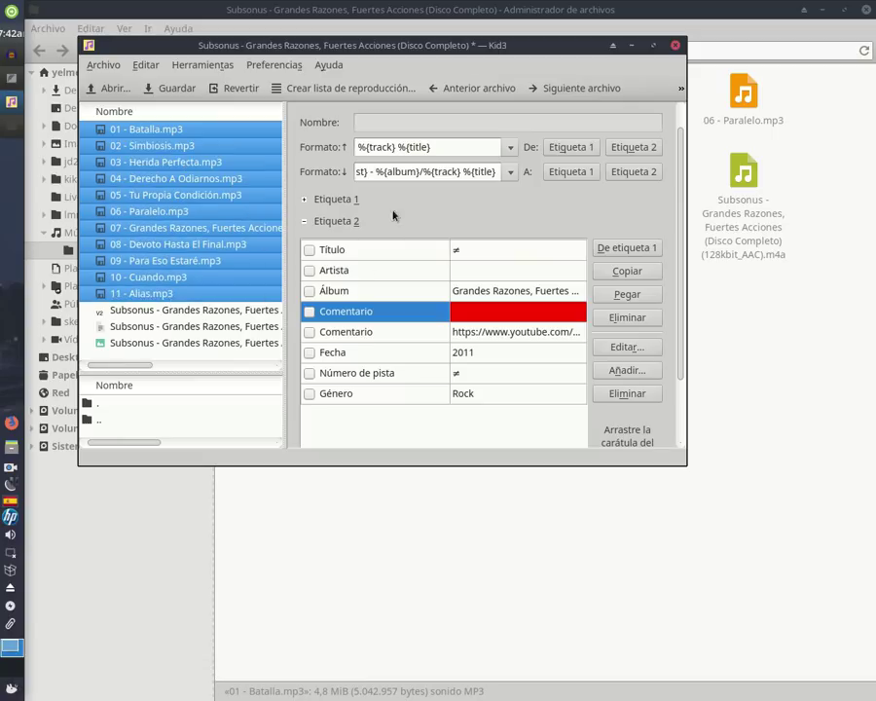
pyautogui.doubleClick(497, 271)
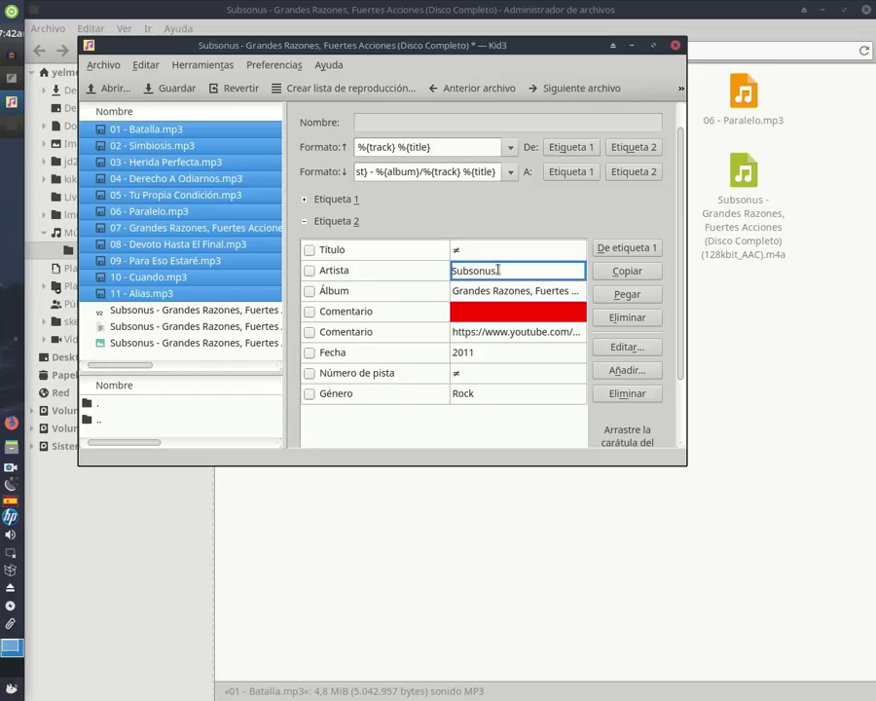
pyautogui.write('Subsonus')
pyautogui.press('Return')
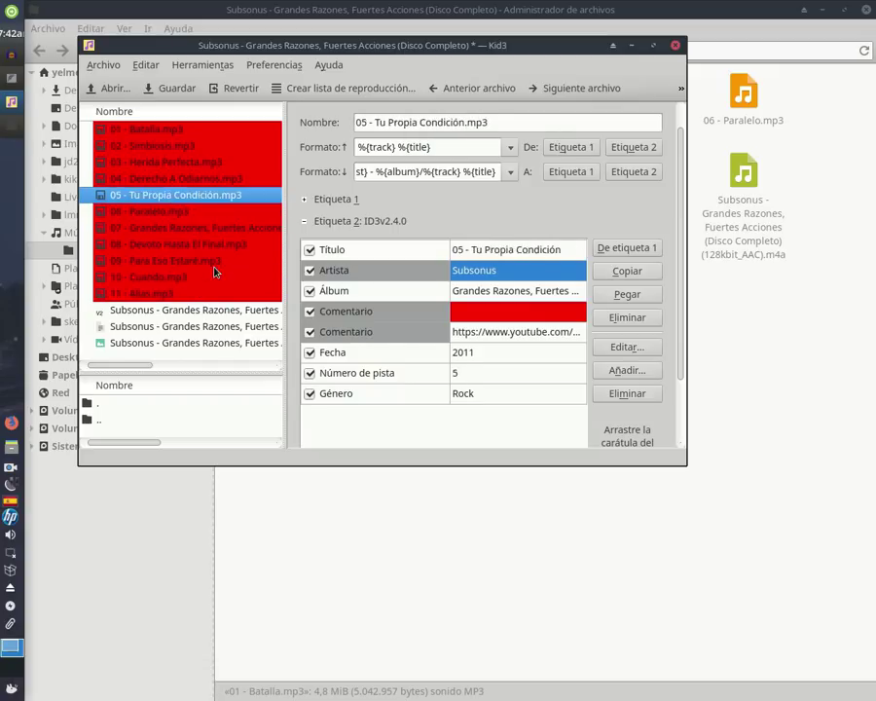
# - Step through the songs individually to check their Artista and other tag values
pyautogui.press('Down')
pyautogui.press('Down')
pyautogui.press('Down')
pyautogui.press('Down')
pyautogui.press('Down')
pyautogui.press('Down')
pyautogui.press('Down')
pyautogui.press('Down')
pyautogui.press('Down')
pyautogui.press('Down')
pyautogui.press('Down')
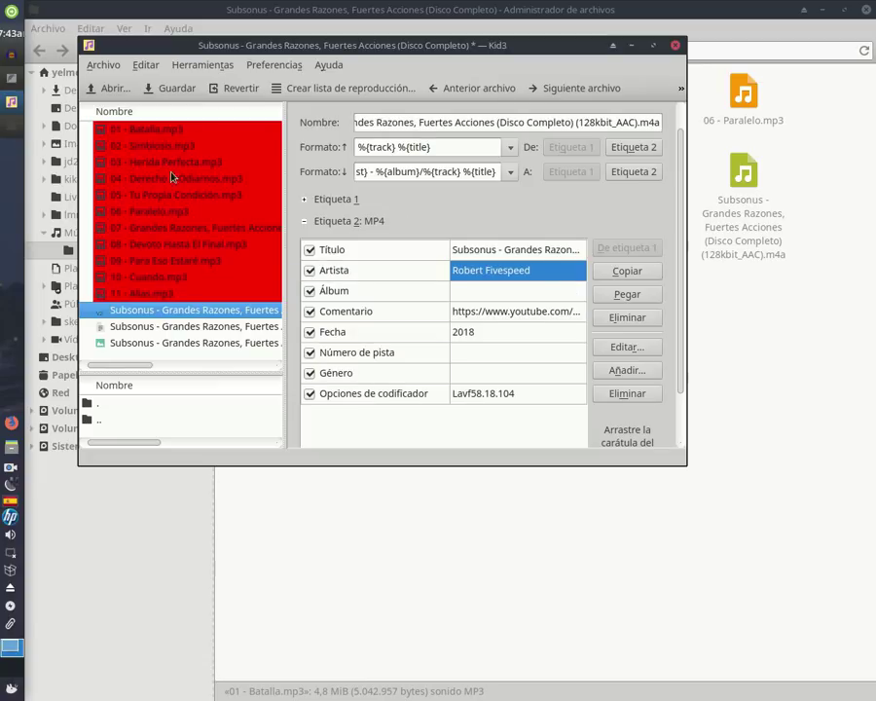
# - Select songs 11 to 01 together and add the album's (HQ).jpg image from the folder as their front cover
pyautogui.press('Up')
pyautogui.hotkey('shift', 'Up')
pyautogui.hotkey('shift', 'Up')
pyautogui.hotkey('shift', 'Up')
pyautogui.hotkey('shift', 'Up')
pyautogui.hotkey('shift', 'Up')
pyautogui.hotkey('shift', 'Up')
pyautogui.hotkey('shift', 'Up')
pyautogui.hotkey('shift', 'Up')
pyautogui.hotkey('shift', 'Up')
pyautogui.hotkey('shift', 'Up')
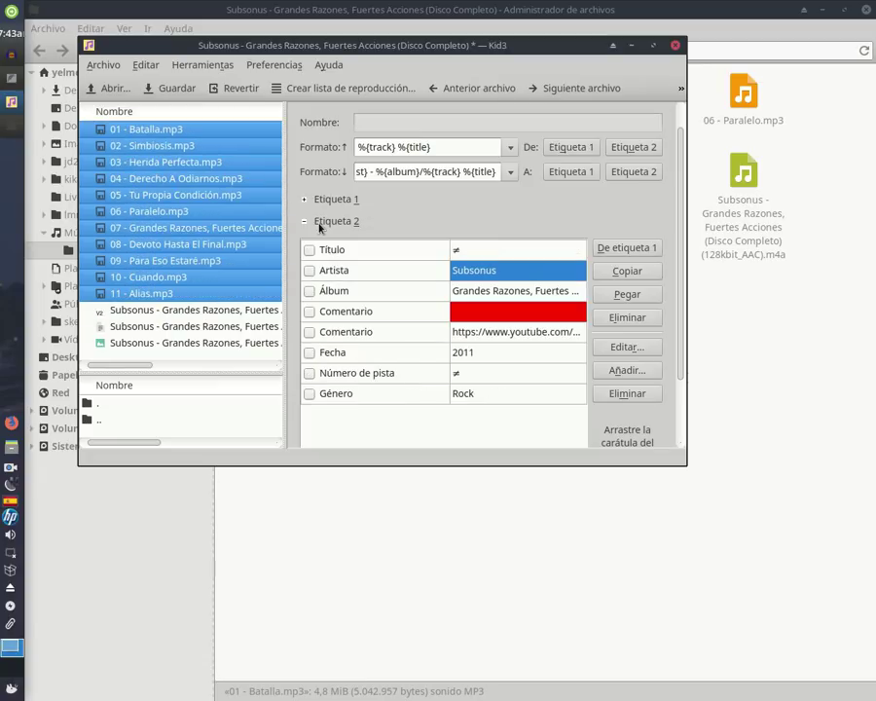
pyautogui.scroll(-2, 559, 413)
pyautogui.moveTo(543, 57); pyautogui.dragTo(178, 201)
pyautogui.moveTo(366, 368); pyautogui.dragTo(224, 531)
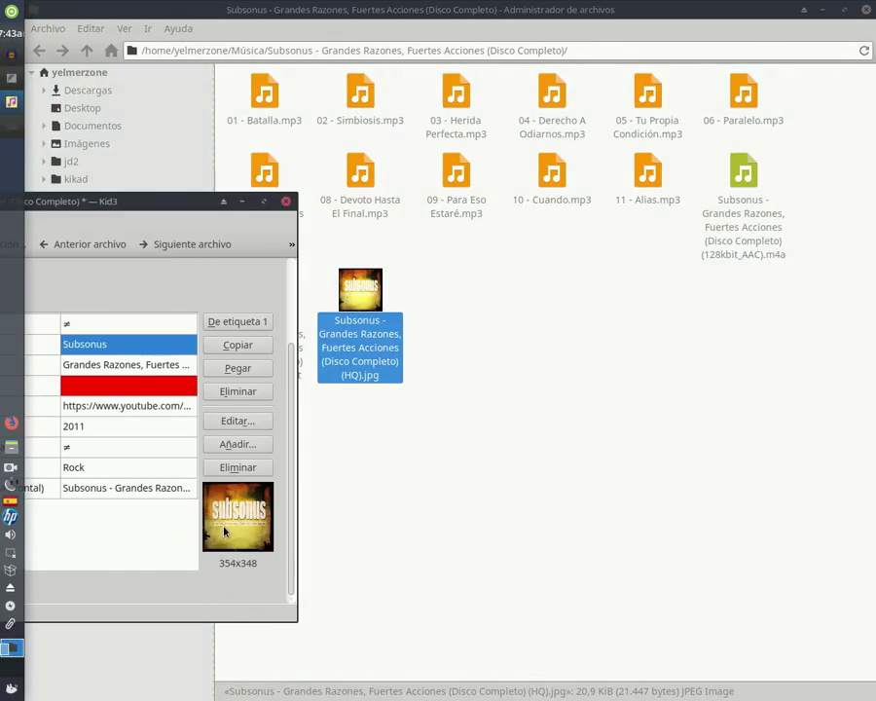
pyautogui.moveTo(151, 201); pyautogui.dragTo(563, 142)
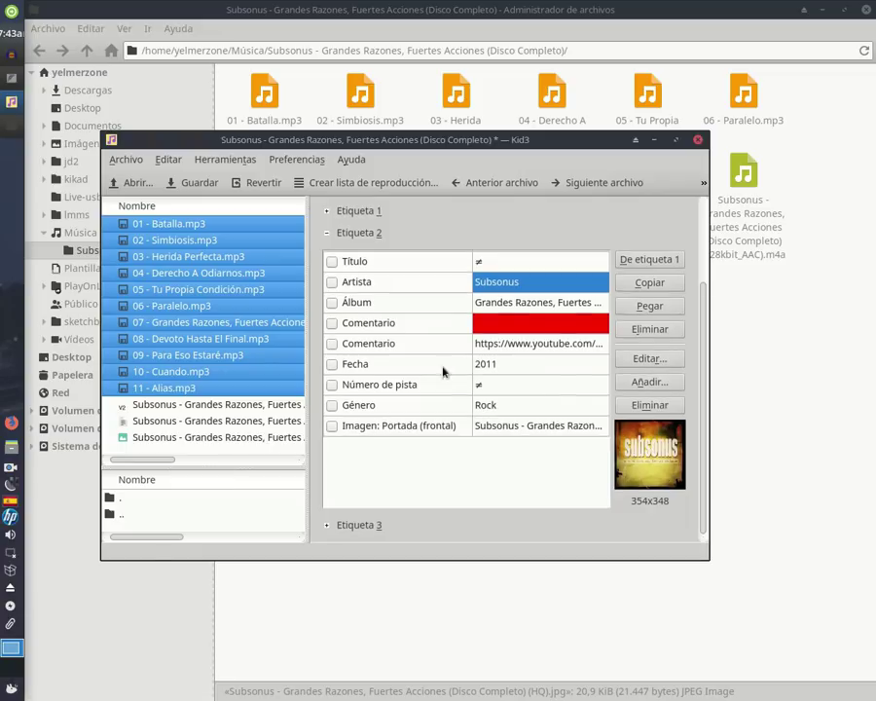
# - Save the tag changes and close Kid3, answering its warning
pyautogui.scroll(1, 442, 371)
pyautogui.click(119, 163)
pyautogui.click(203, 257)
pyautogui.click(698, 140)
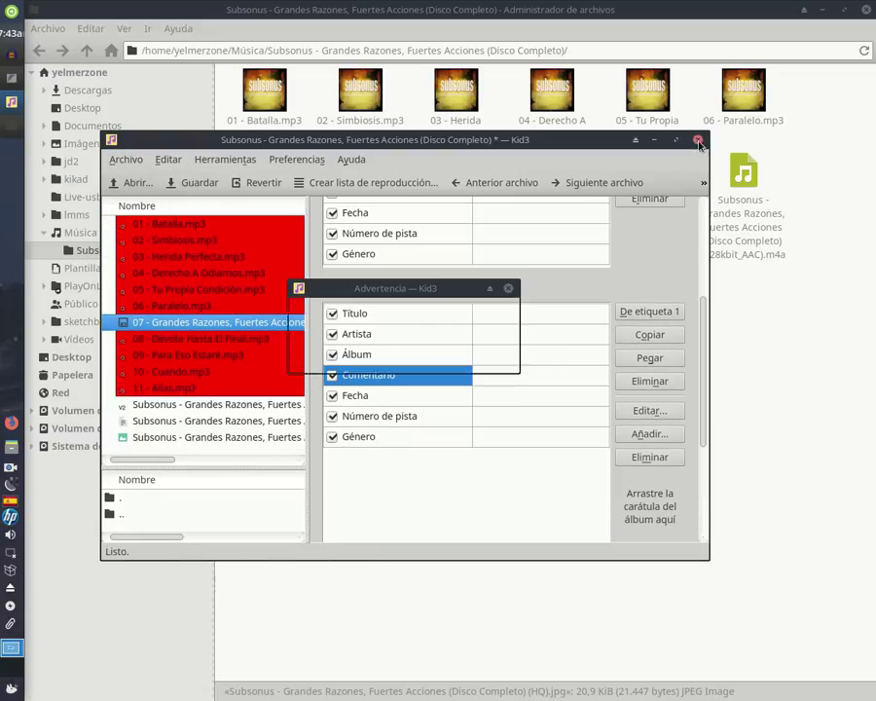
pyautogui.click(421, 354)
# - Reopen "01 - Batalla.mp3" with Kid3 and move its window toward the middle of the desktop
pyautogui.rightClick(262, 87)
pyautogui.moveTo(302, 133)
pyautogui.click(107, 143)
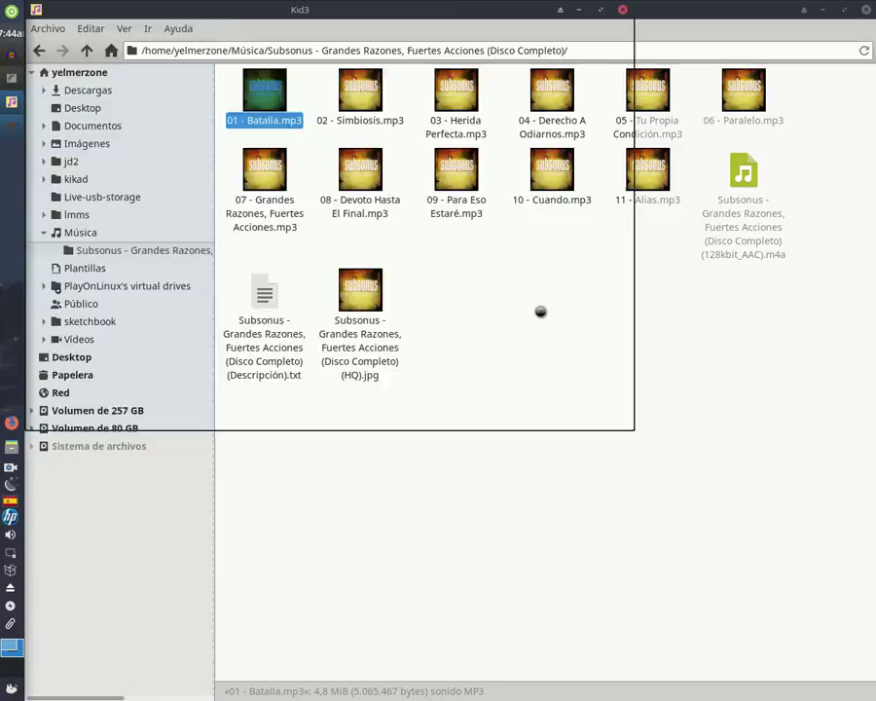
pyautogui.moveTo(375, 11); pyautogui.dragTo(499, 118)
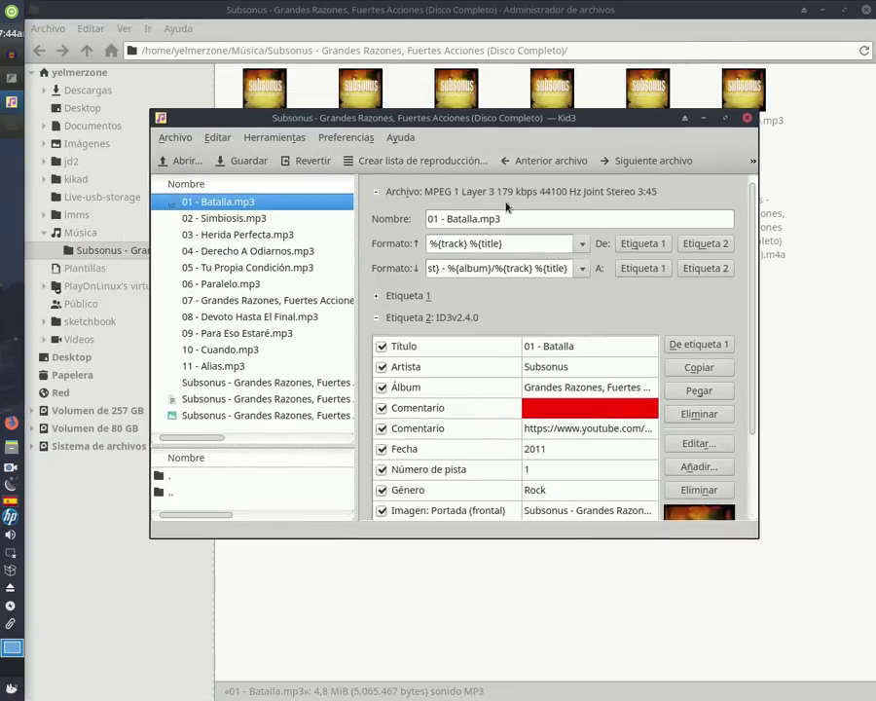
# - Select songs 02 to 11, expand Etiqueta 1, and fill it with the values from Etiqueta 2
pyautogui.click(597, 402)
pyautogui.click(249, 220)
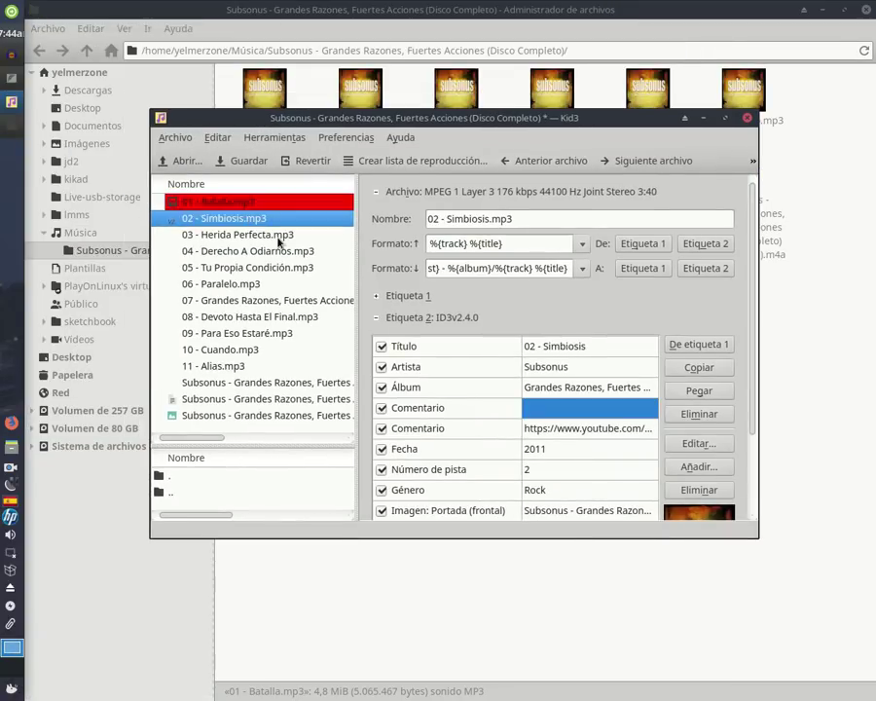
pyautogui.hotkey('shift', 'Down')
pyautogui.hotkey('shift', 'Down')
pyautogui.hotkey('shift', 'Down')
pyautogui.hotkey('shift', 'Down')
pyautogui.hotkey('shift', 'Down')
pyautogui.hotkey('shift', 'Down')
pyautogui.hotkey('shift', 'Down')
pyautogui.hotkey('shift', 'Down')
pyautogui.hotkey('shift', 'Down')
pyautogui.hotkey('shift', 'Down')
pyautogui.hotkey('shift', 'Up')
pyautogui.click(377, 296)
pyautogui.click(725, 320)
pyautogui.scroll(-2, 582, 370)
pyautogui.scroll(1, 557, 371)
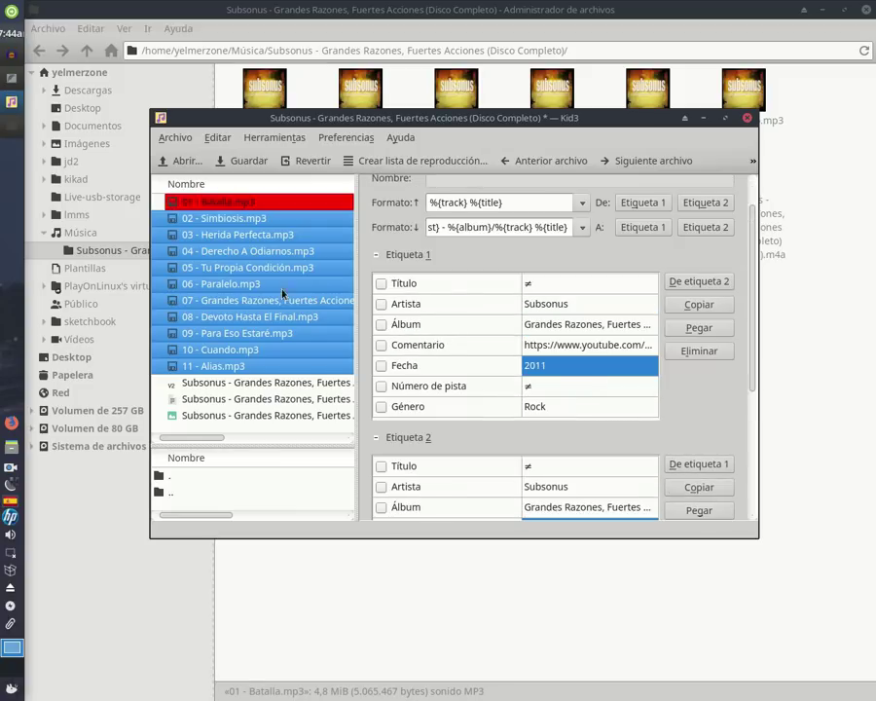
pyautogui.scroll(-5, 557, 369)
pyautogui.scroll(6, 419, 424)
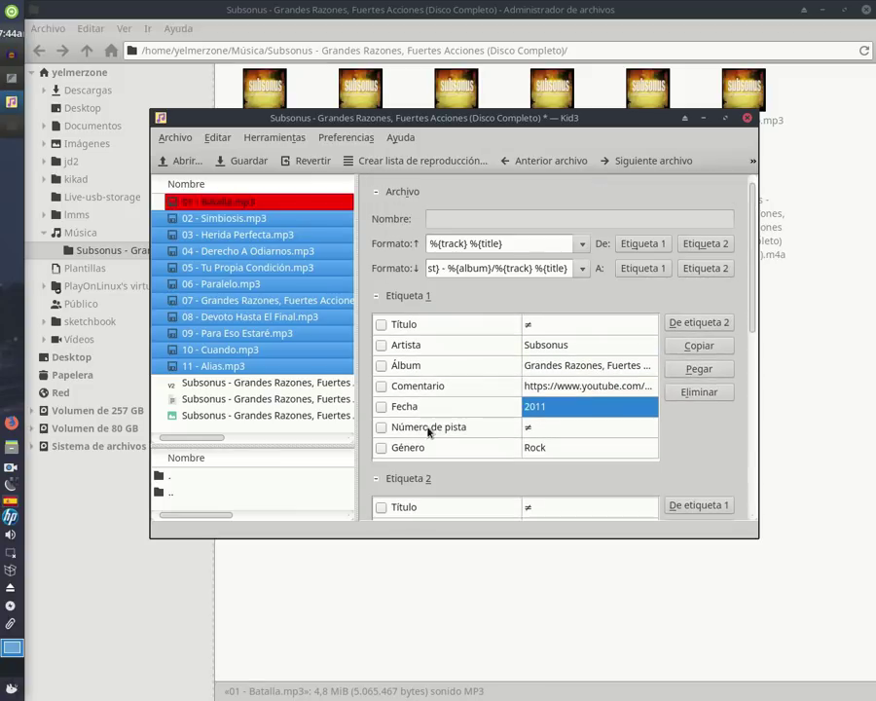
# - Clear the Comentario field in Etiqueta 1 for songs 02 to 11, save the files, and close Kid3
pyautogui.click(550, 387)
pyautogui.press('Return')
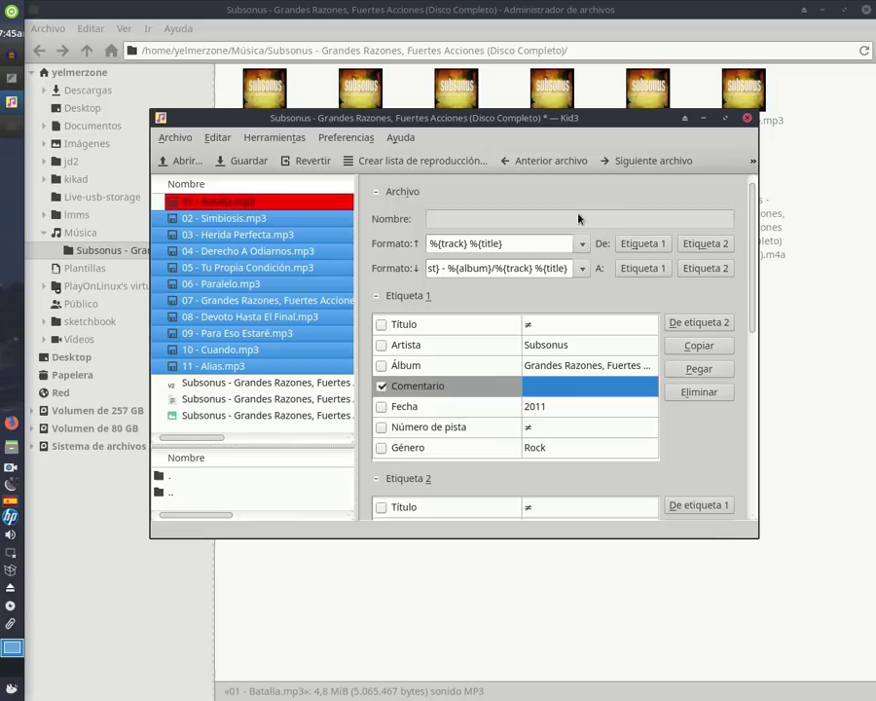
pyautogui.click(247, 161)
pyautogui.click(244, 283)
pyautogui.click(747, 118)
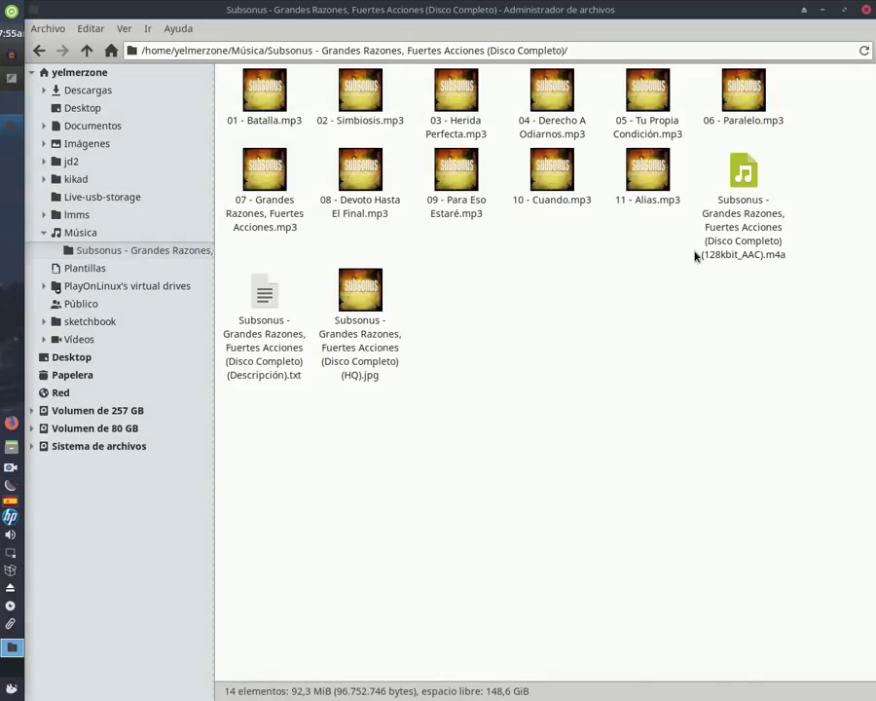
# - Select all eleven MP3 songs in the album folder and open them with Clementine
pyautogui.click(666, 184)
pyautogui.hotkey('shift', 'Left')
pyautogui.hotkey('shift', 'Left')
pyautogui.hotkey('shift', 'Left')
pyautogui.hotkey('shift', 'Left')
pyautogui.hotkey('shift', 'Left')
pyautogui.hotkey('shift', 'Left')
pyautogui.hotkey('shift', 'Left')
pyautogui.hotkey('shift', 'Left')
pyautogui.hotkey('shift', 'Left')
pyautogui.hotkey('shift', 'Left')
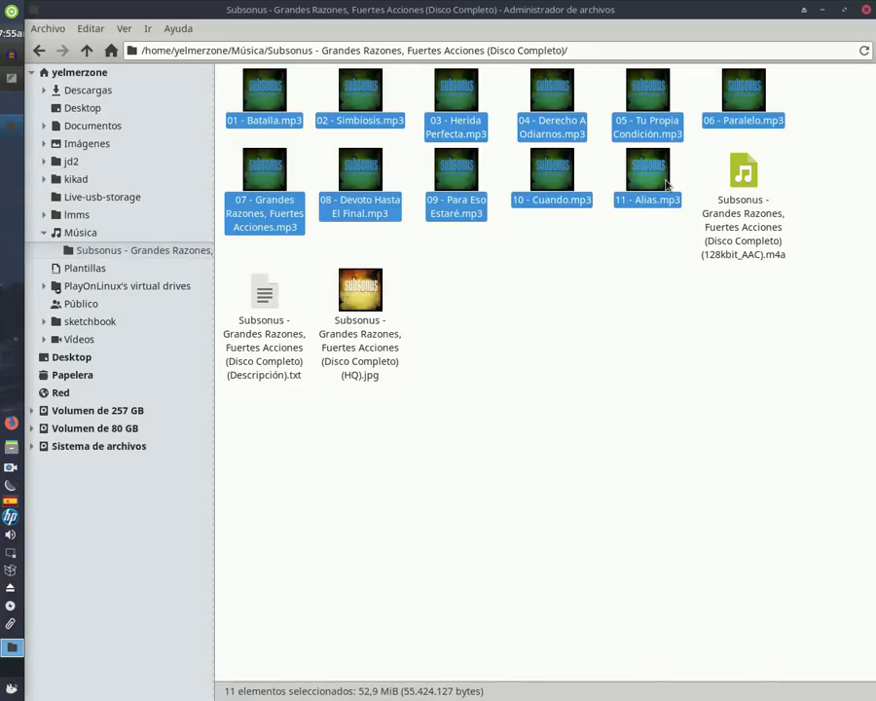
pyautogui.rightClick(666, 184)
pyautogui.press('Down')
pyautogui.press('Return')
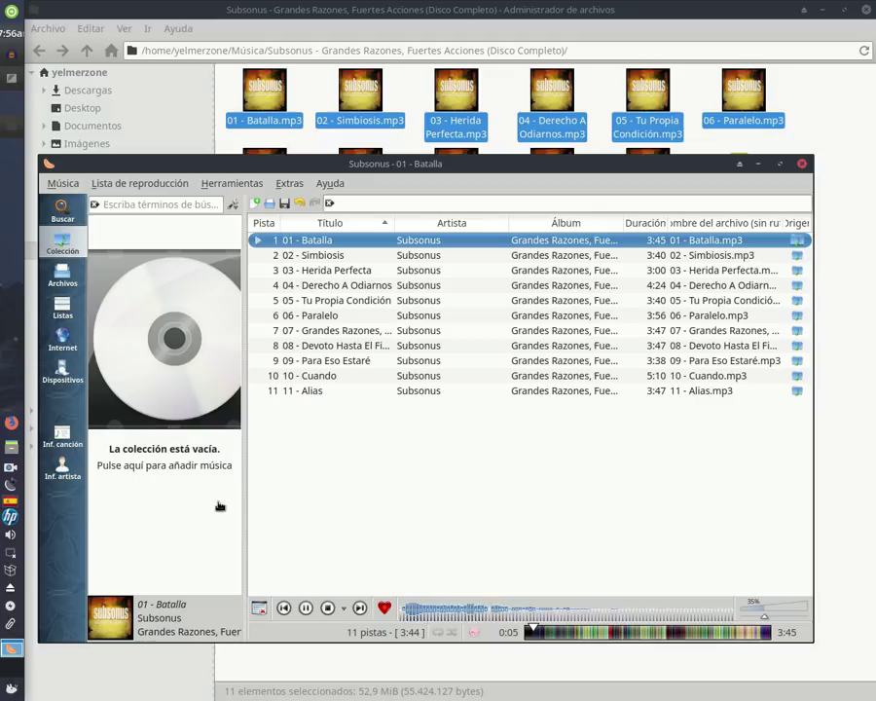
# - View the enlarged album cover and play several tracks, ending with "07 - Grandes Razones, Fuertes Acciones"
pyautogui.click(115, 618)
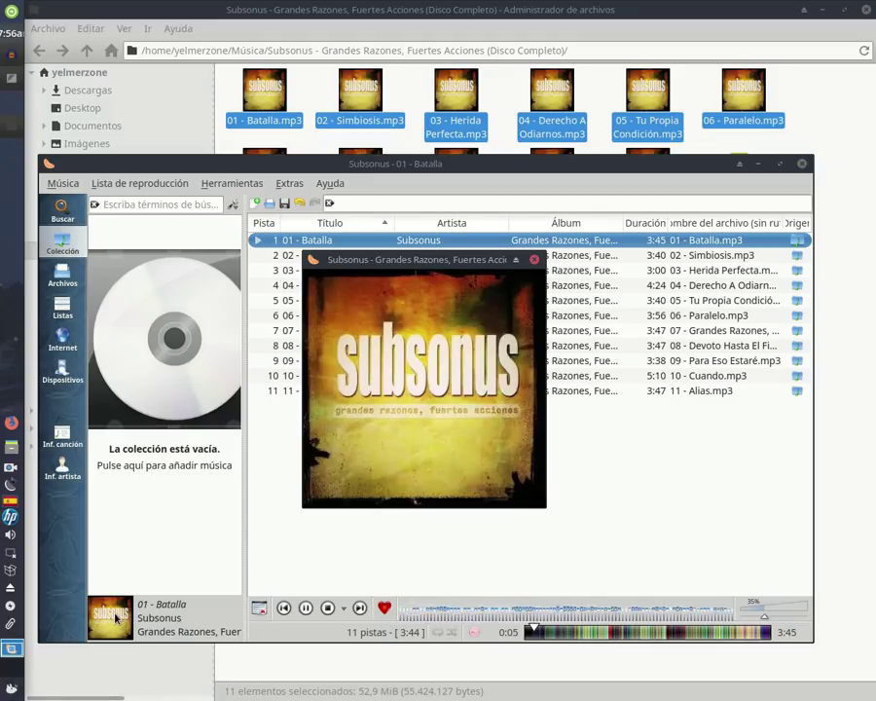
pyautogui.click(535, 260)
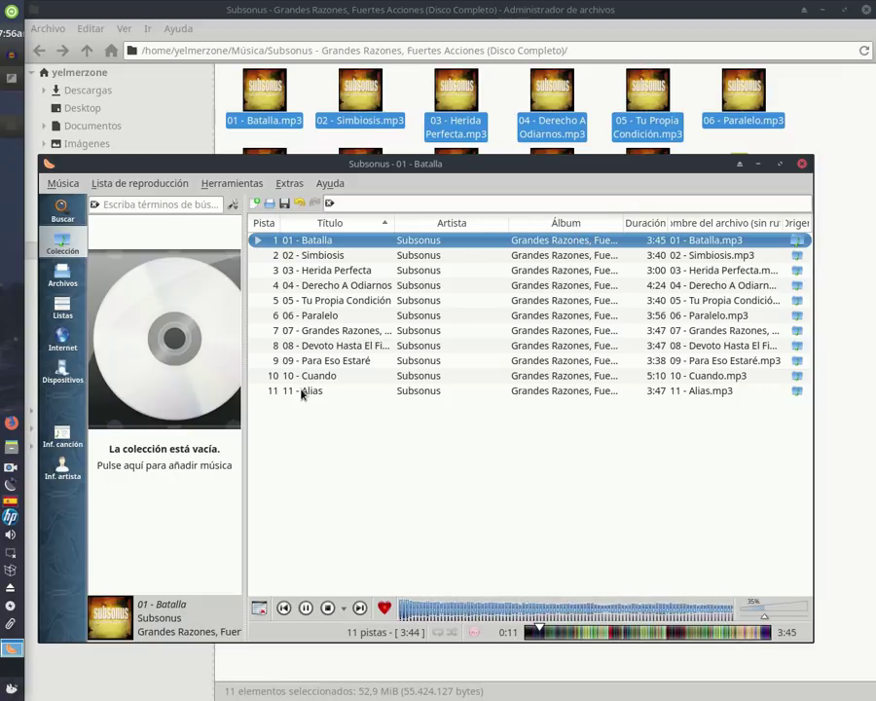
pyautogui.click(358, 608)
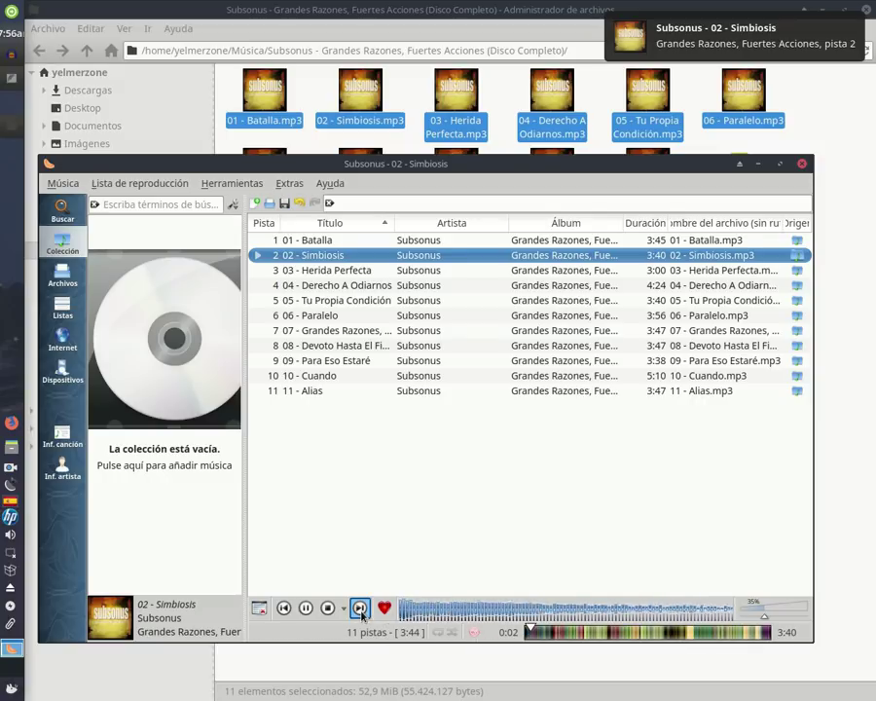
pyautogui.click(359, 608)
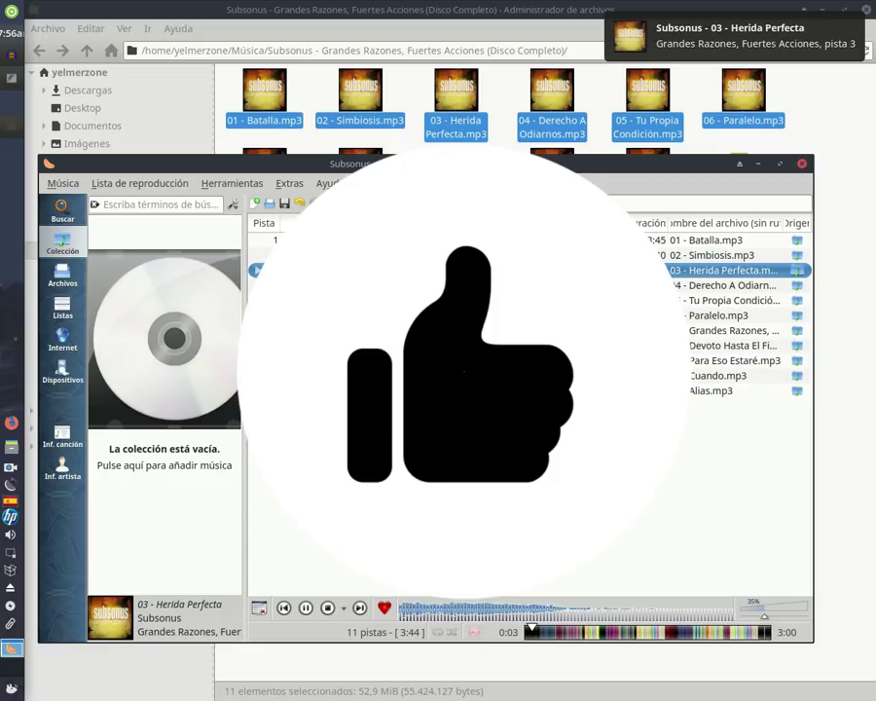
pyautogui.click(319, 317)
pyautogui.click(319, 317)
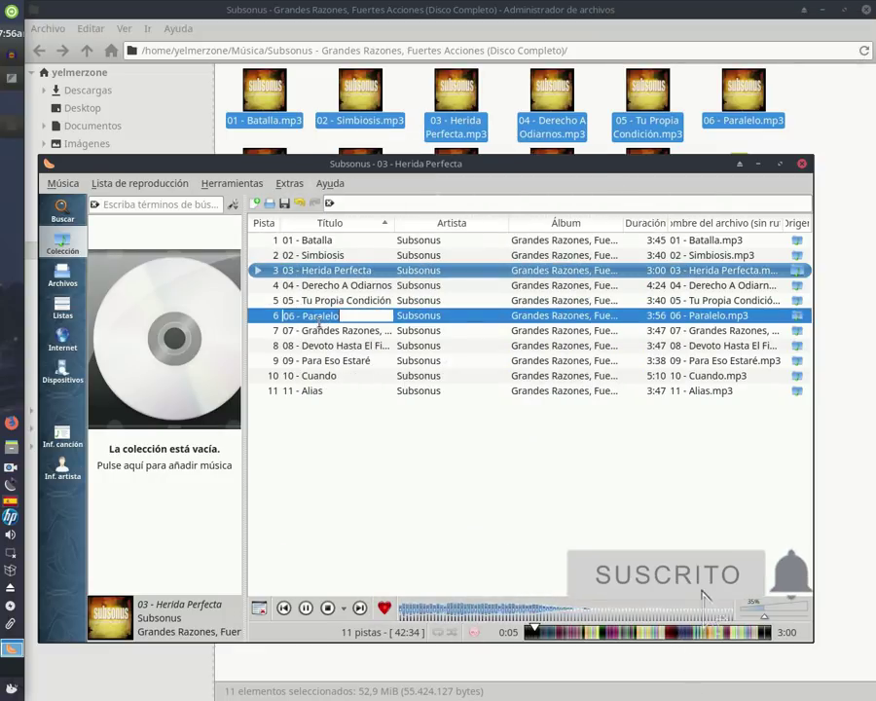
pyautogui.doubleClick(320, 331)
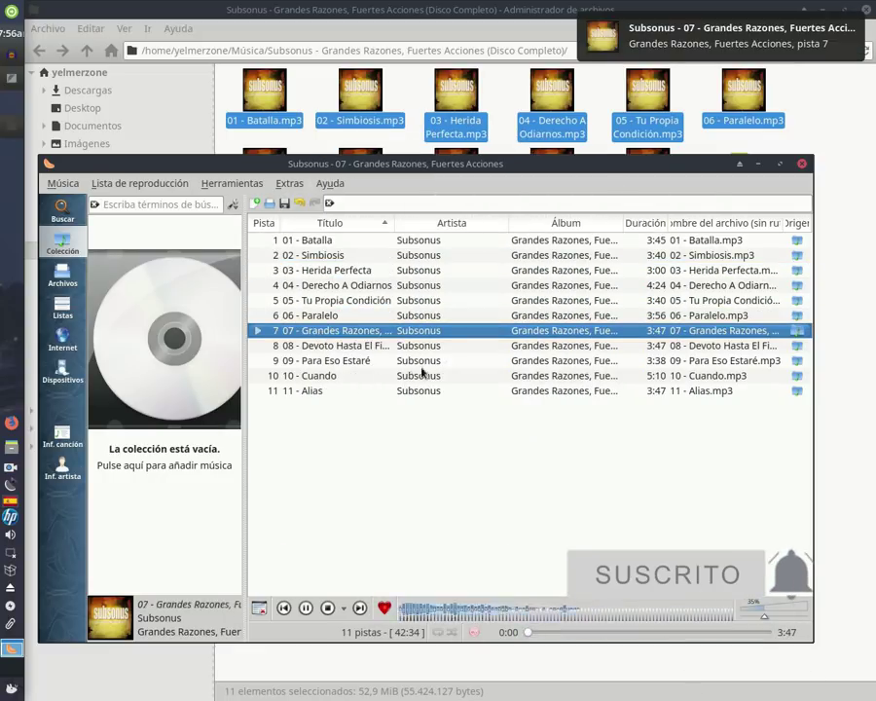